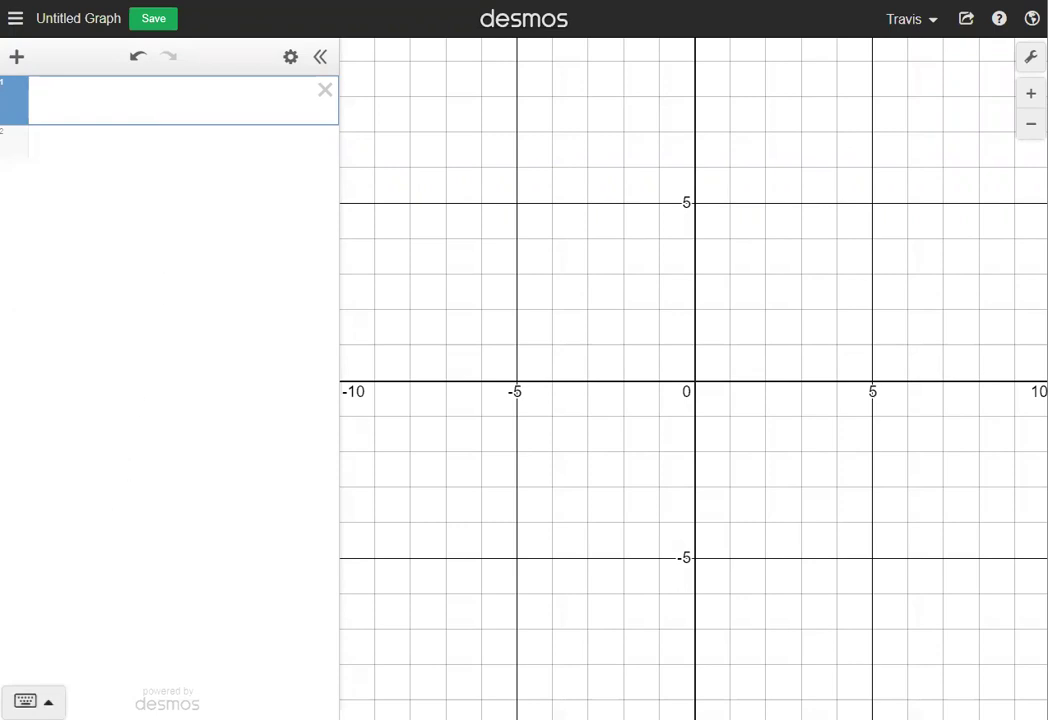
Insert normaldist() from the keypad's Dist functions to plot the standard normal curve.
left_click(25, 701)
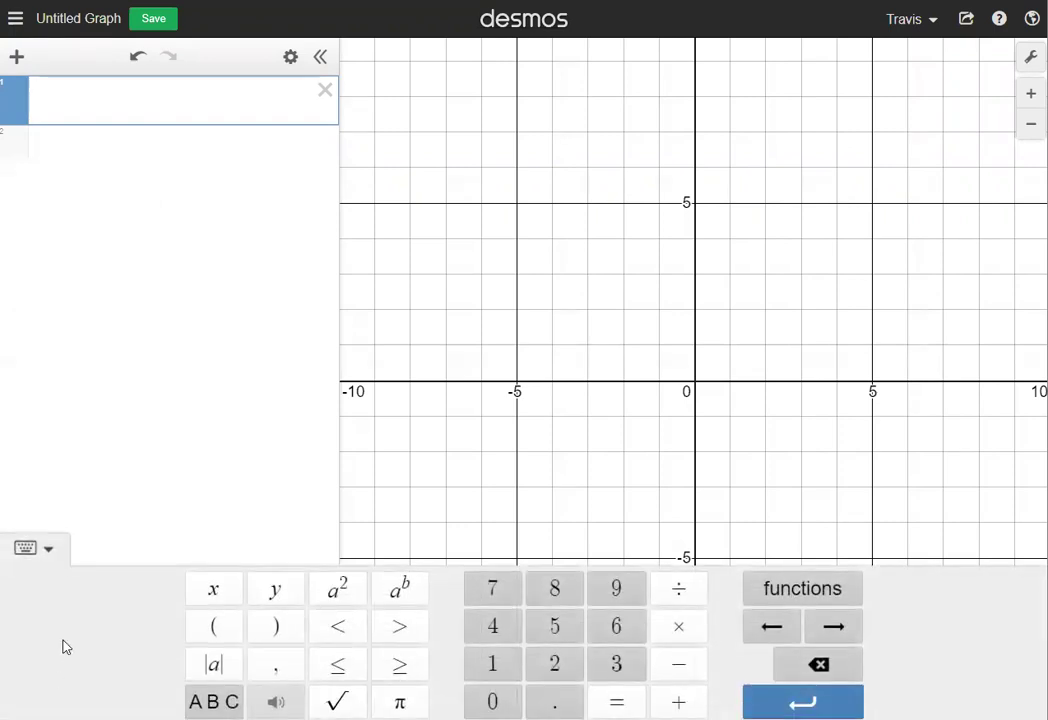
left_click(795, 595)
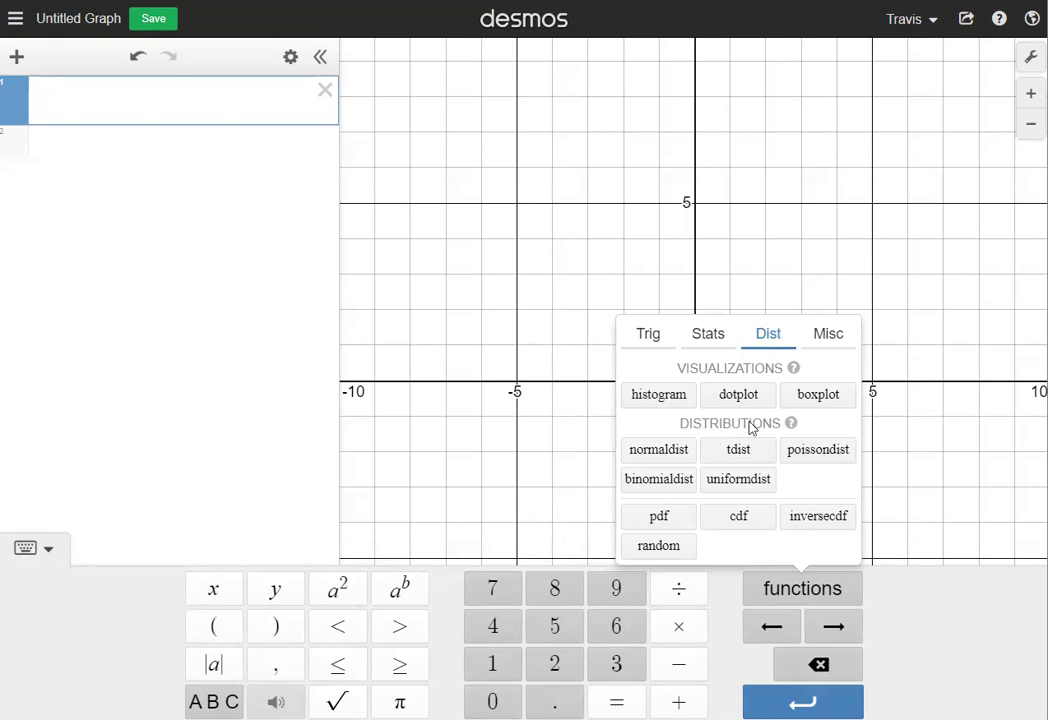
left_click(662, 452)
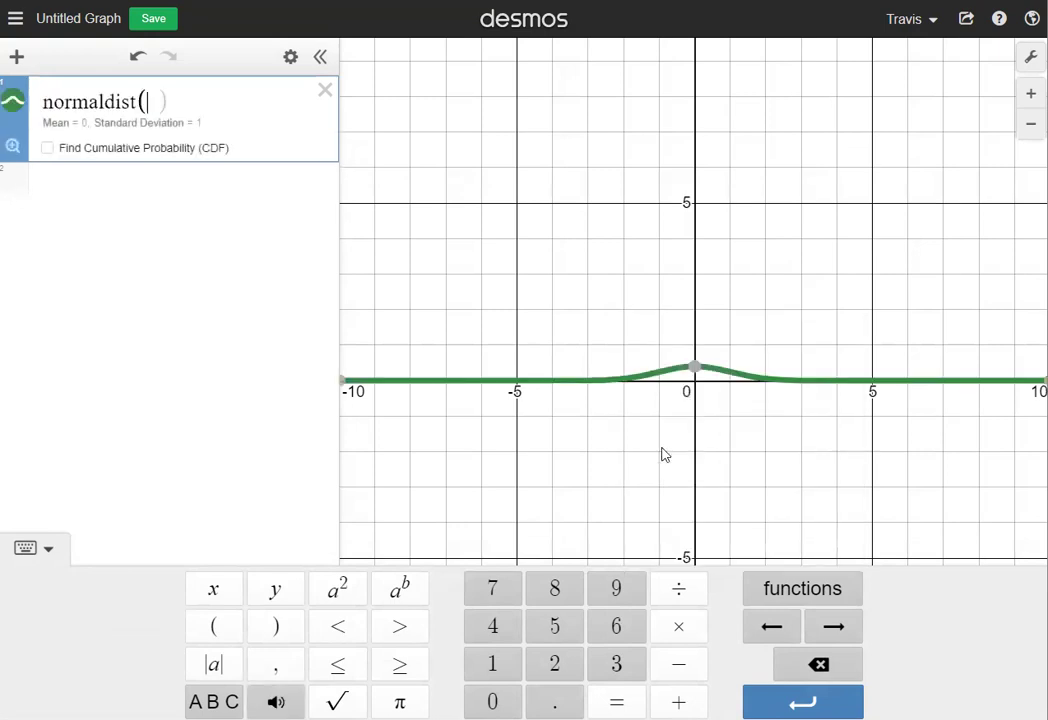
left_click(34, 549)
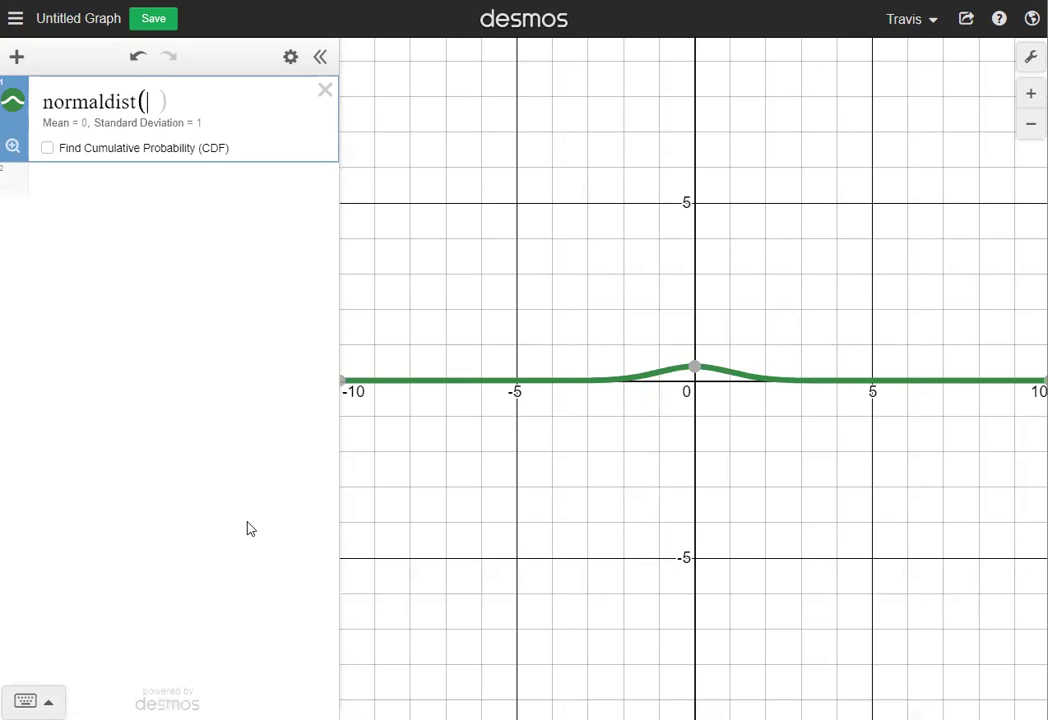
Enter 28,5 so the expression reads normaldist(28,5).
type("28")
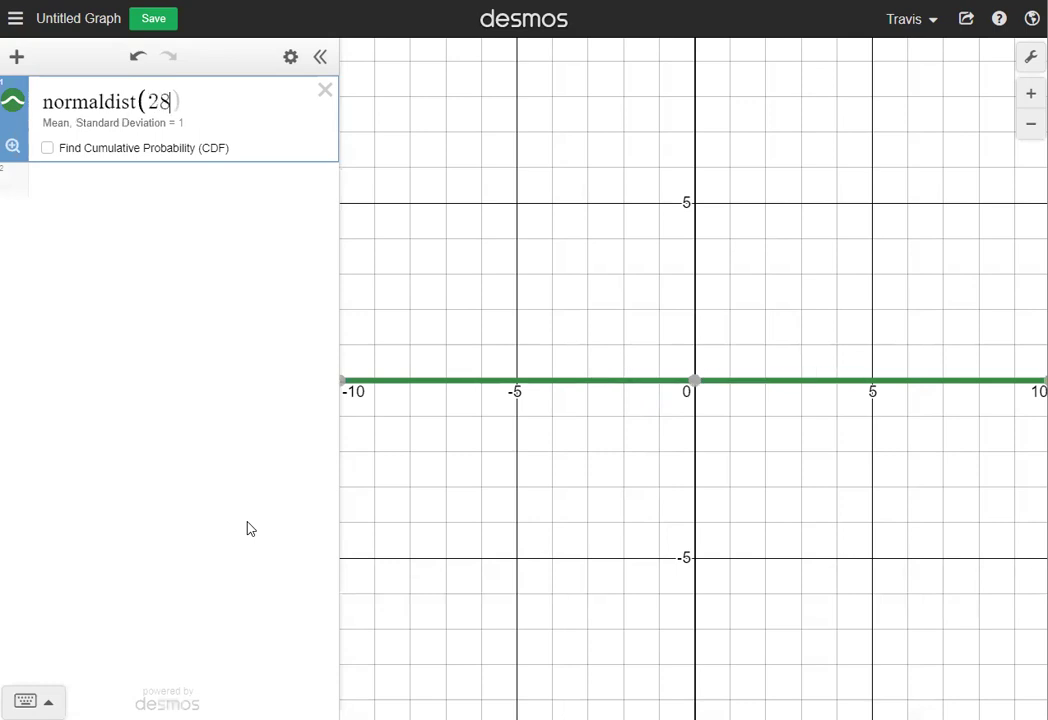
type(",")
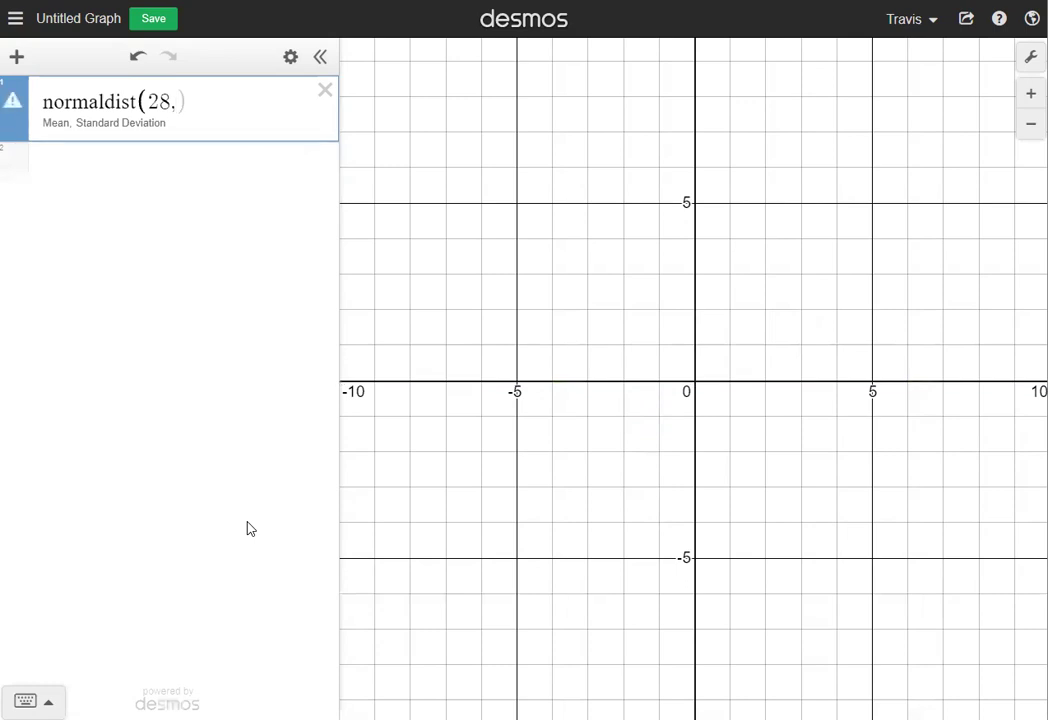
type("5")
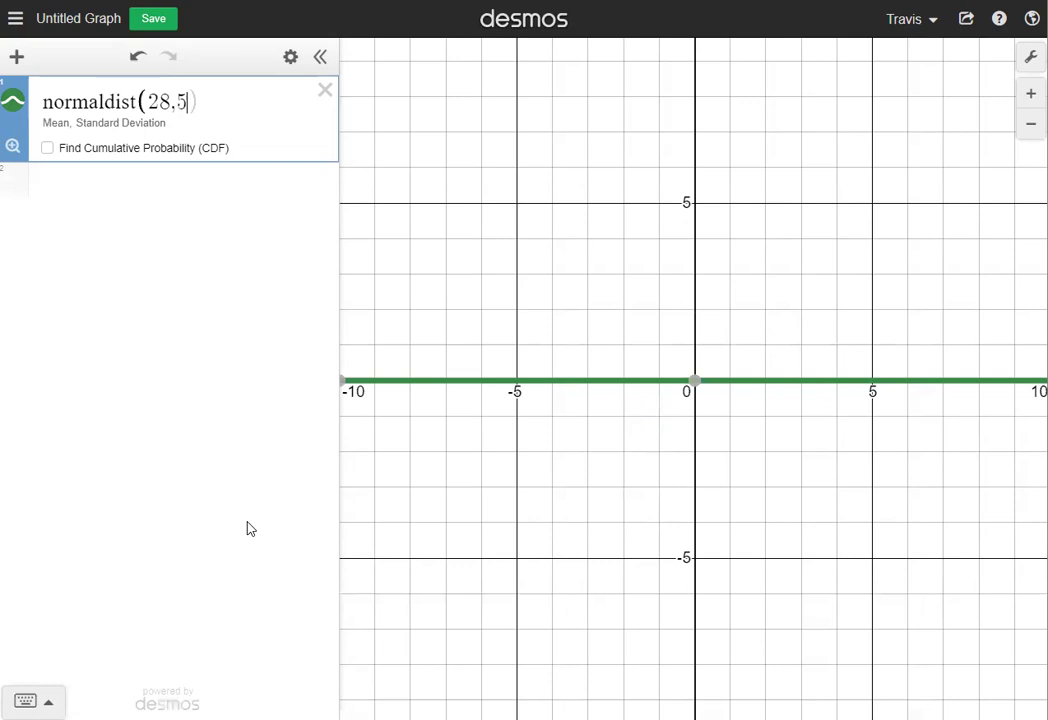
Zoom to fit the normaldist(28,5) curve and enable Find Cumulative Probability shading.
left_click(9, 150)
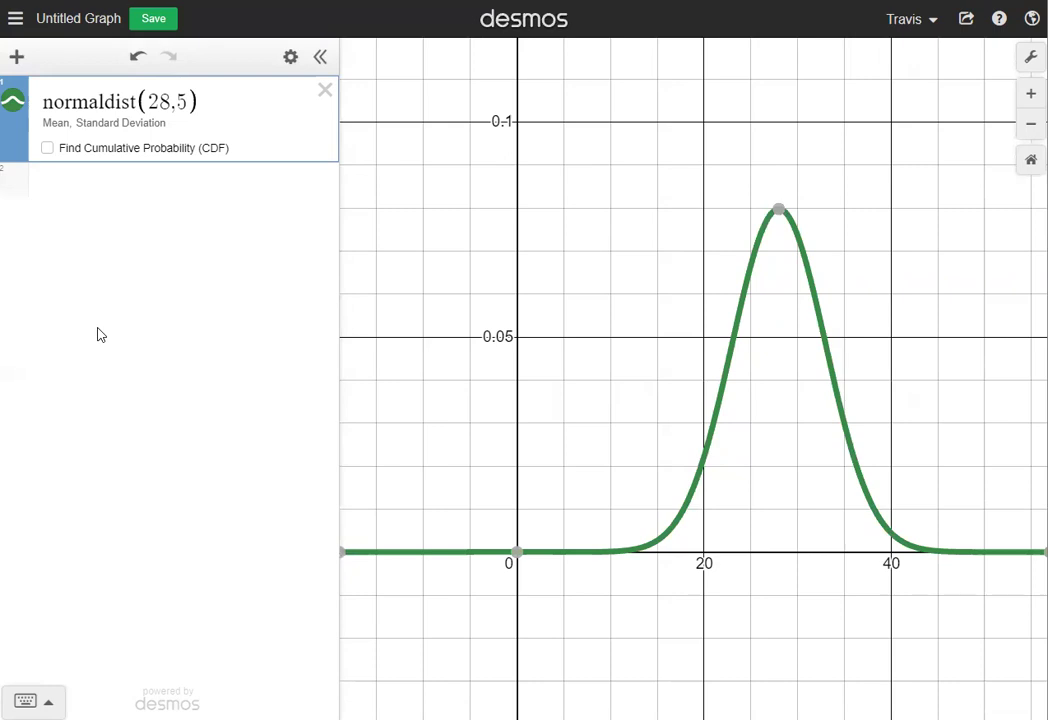
left_click(47, 150)
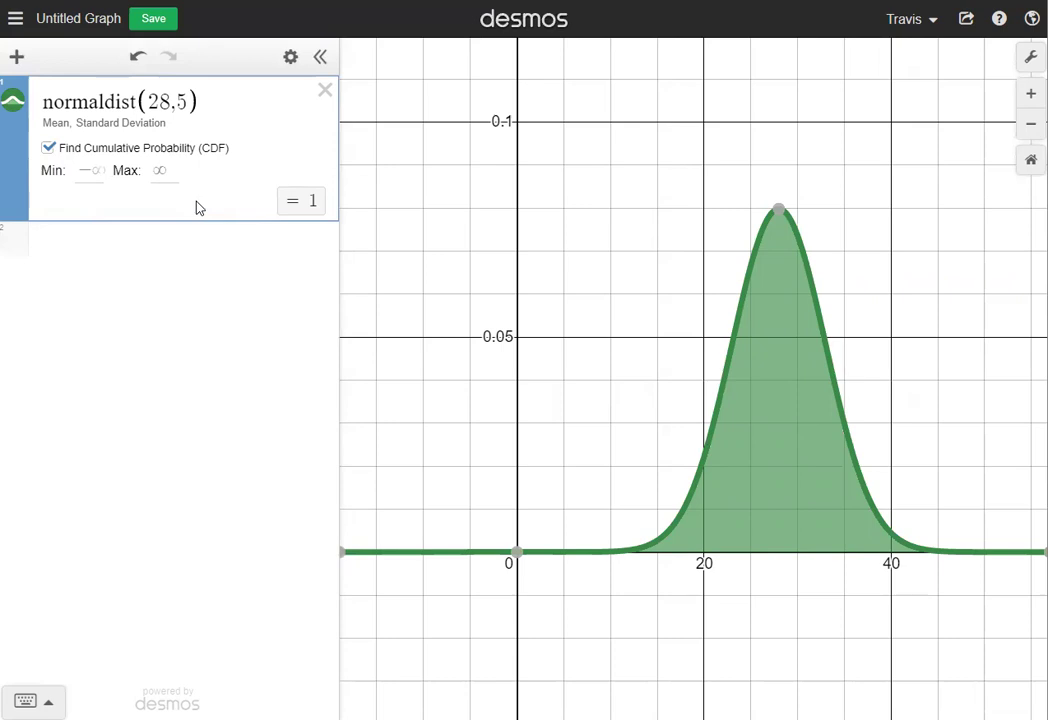
Set the CDF upper bound to 40, jot a temporary '99.18% of' note, then delete it.
left_click(161, 171)
type("40")
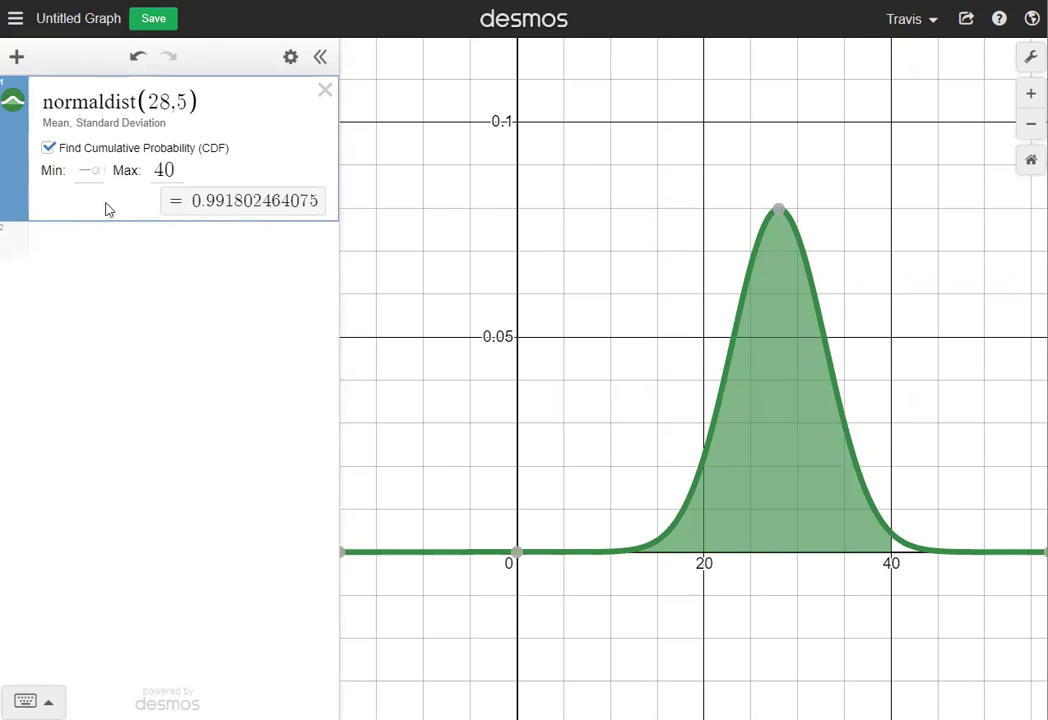
left_click(196, 245)
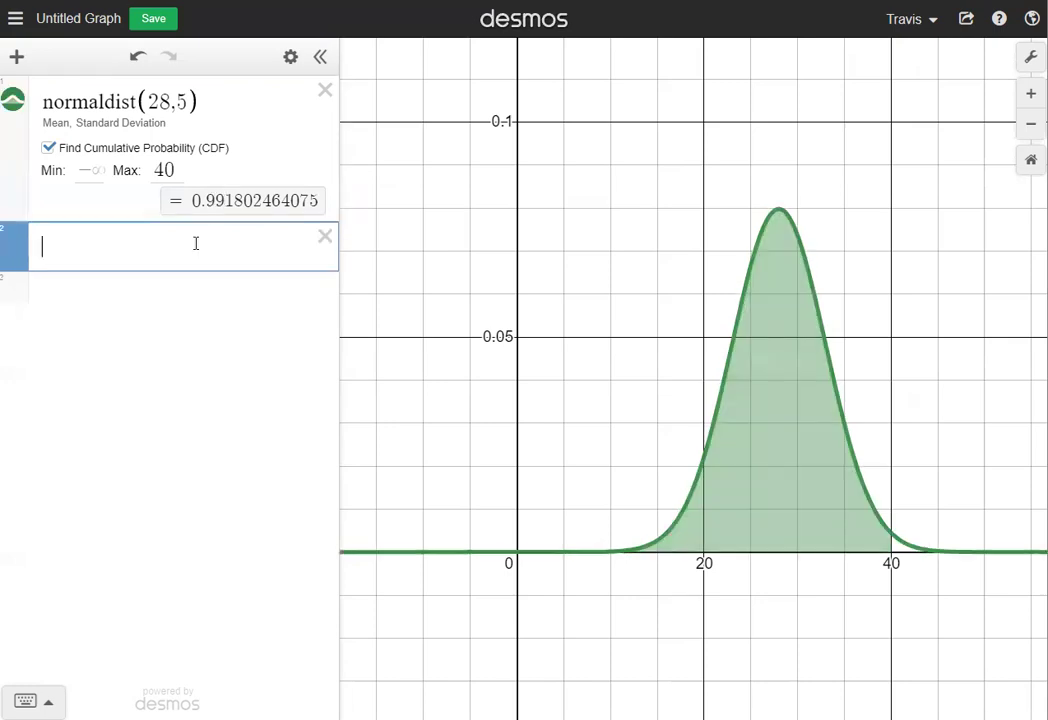
type("99.1")
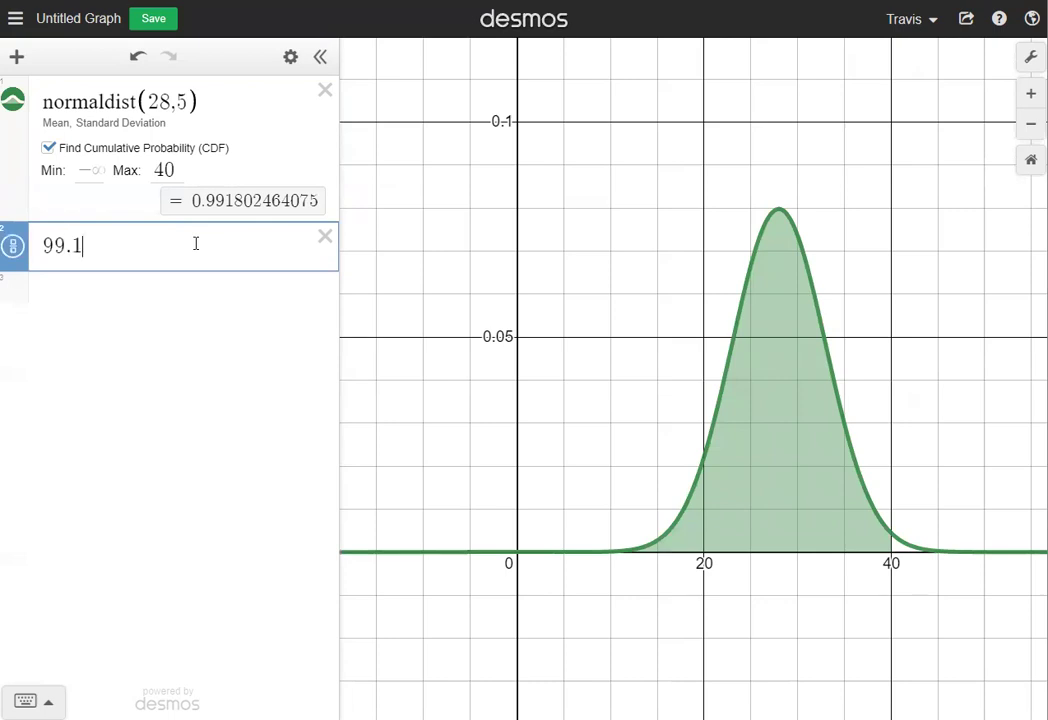
type("8% of")
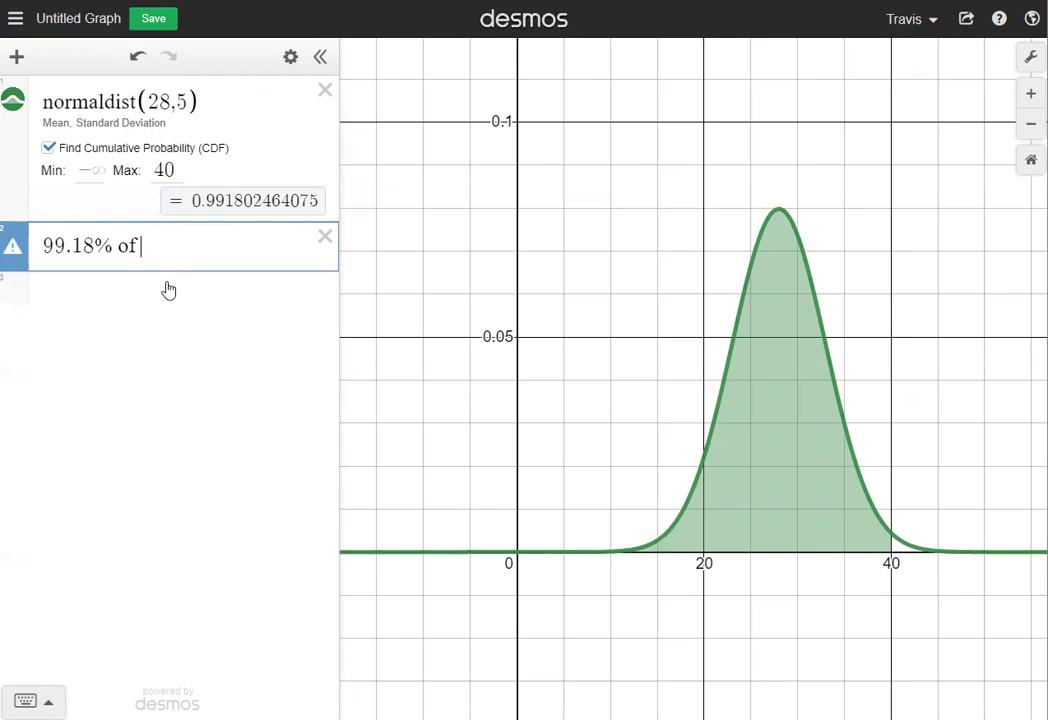
left_click(324, 238)
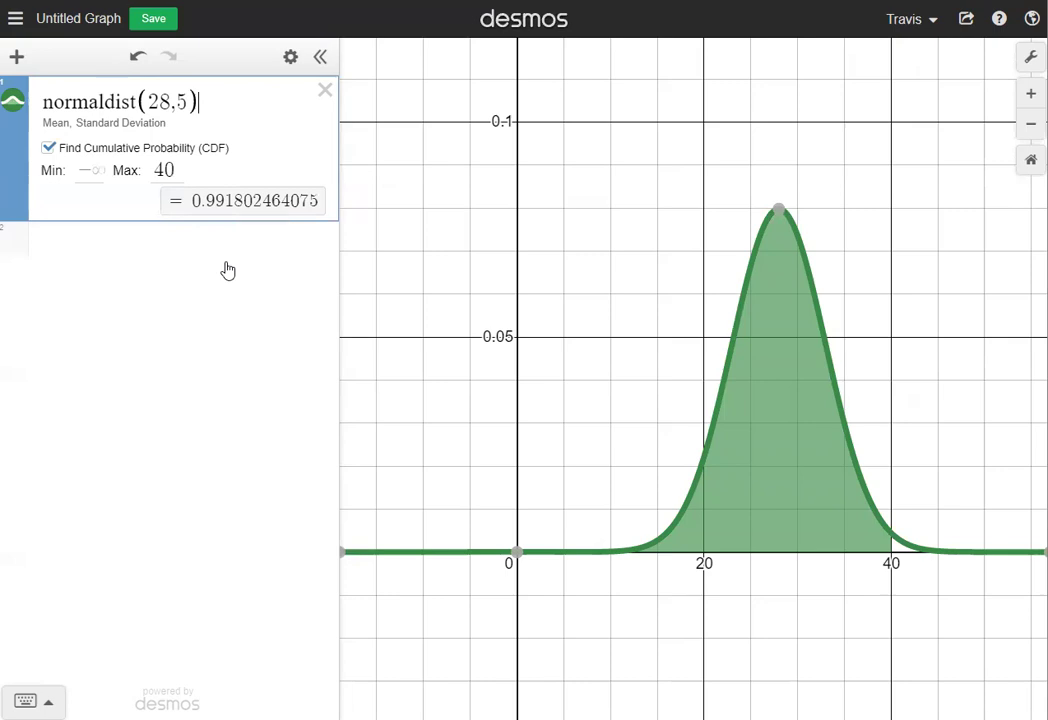
Set the CDF range to minimum 31 with no upper limit, giving probability 0.2743.
left_click(88, 170)
key("BackSpace")
key("BackSpace")
type("31")
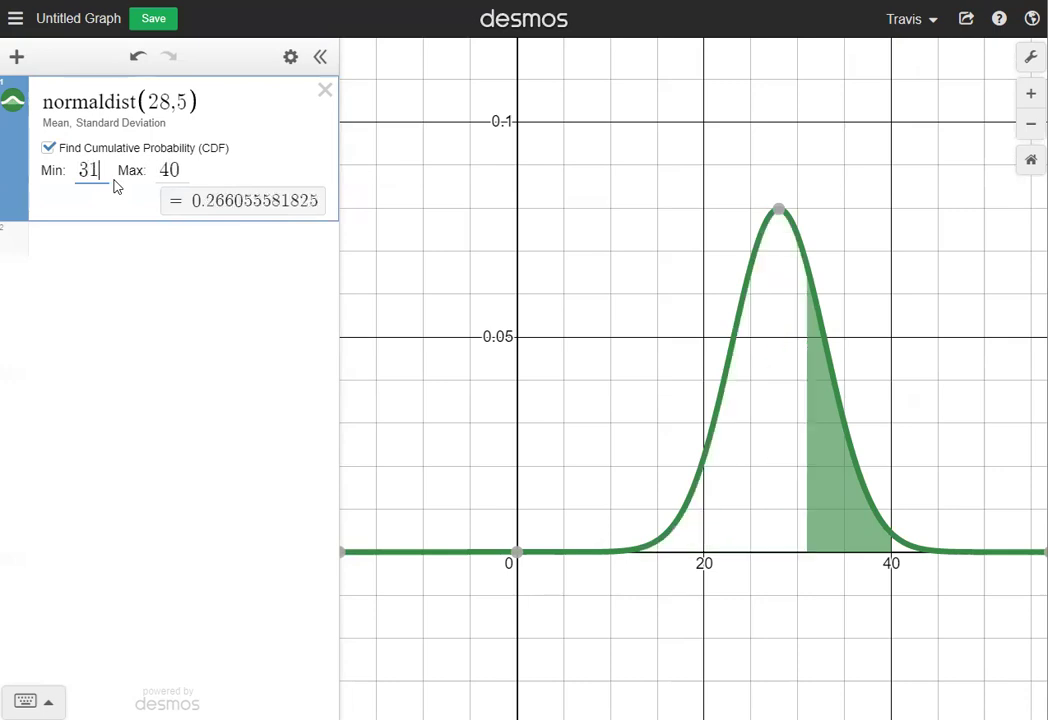
left_click(175, 170)
key("BackSpace")
key("BackSpace")
left_click(139, 204)
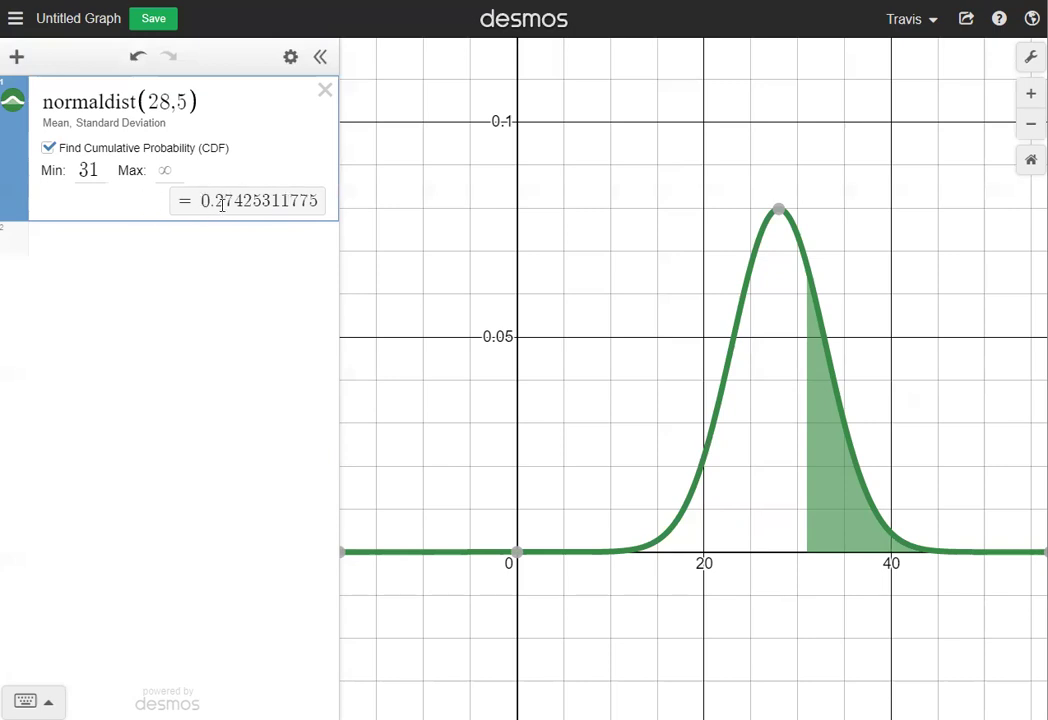
Add a temporary '27.43% of' note row, then delete it.
left_click(184, 241)
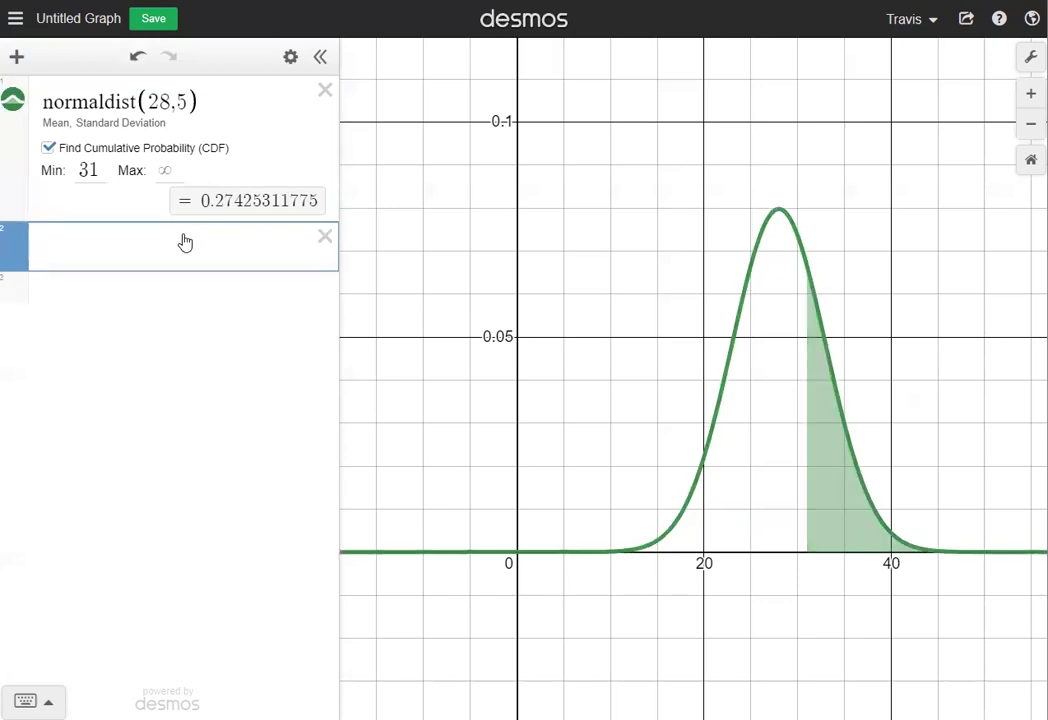
type("27.43% of")
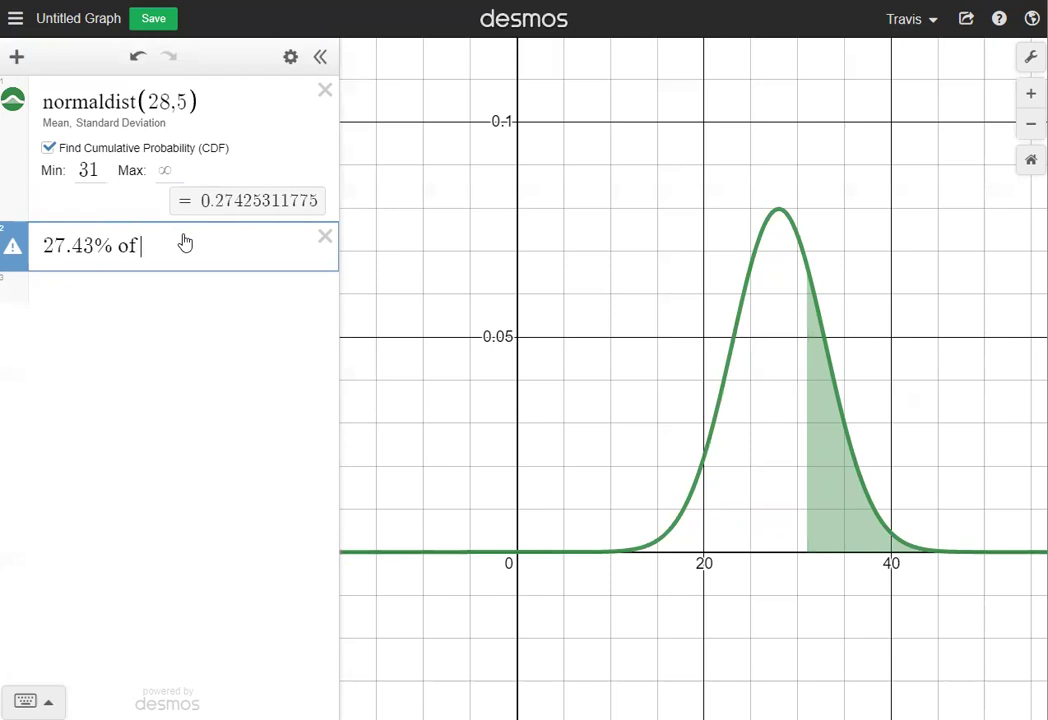
left_click(324, 238)
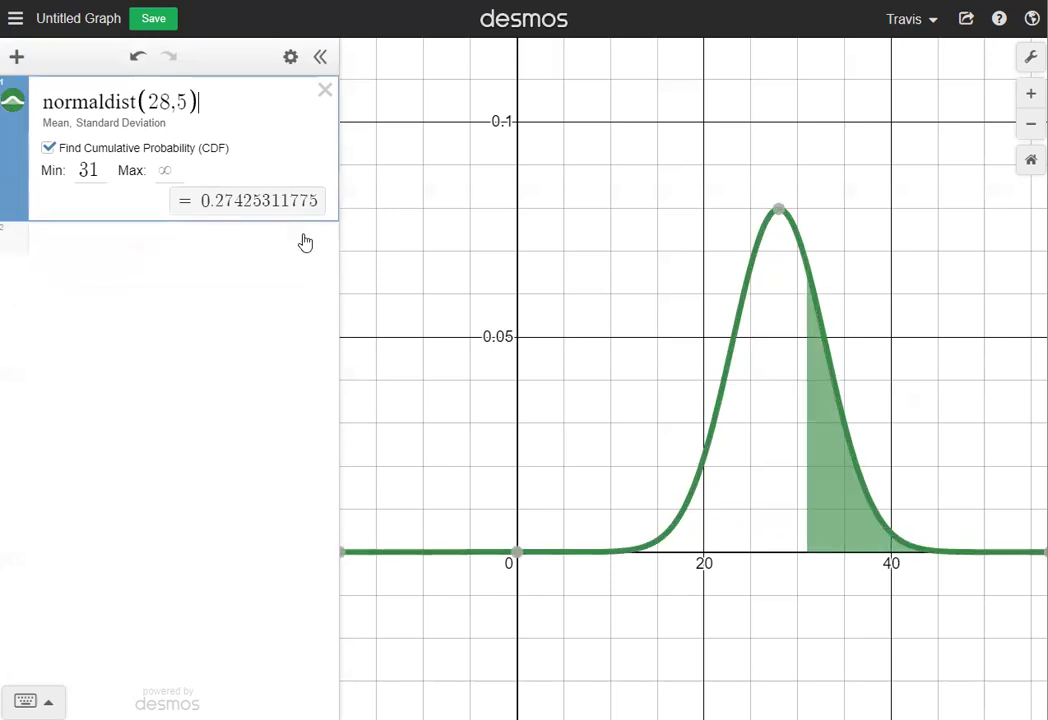
Change the CDF bounds to minimum 26 and maximum 32.
left_click(99, 170)
key("BackSpace")
key("BackSpace")
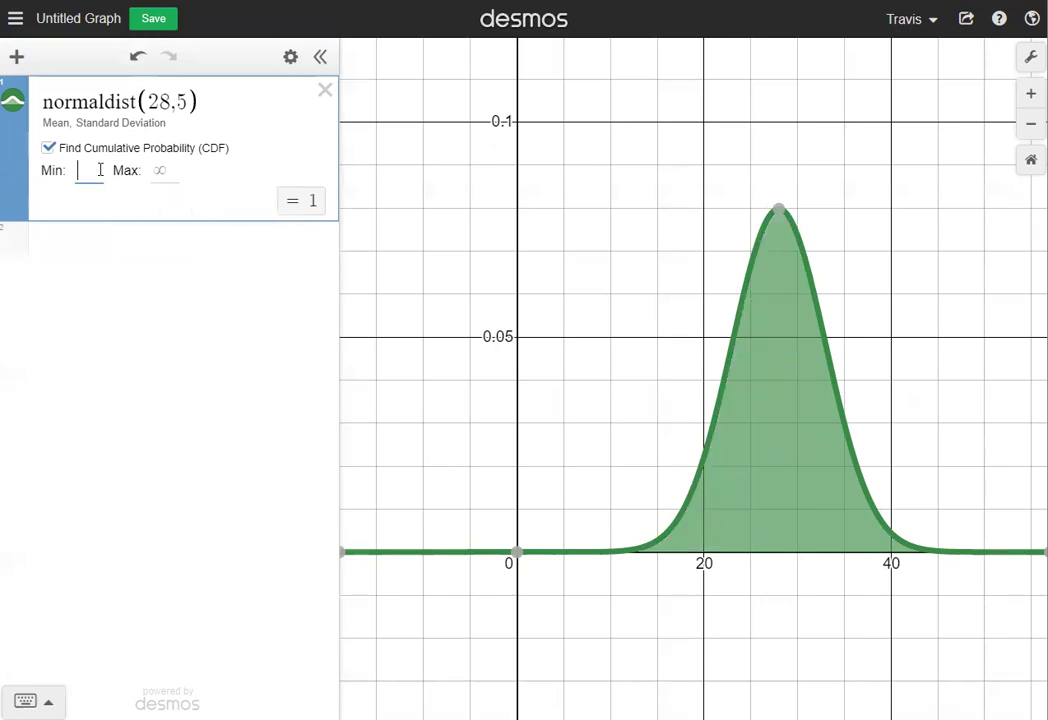
type("26")
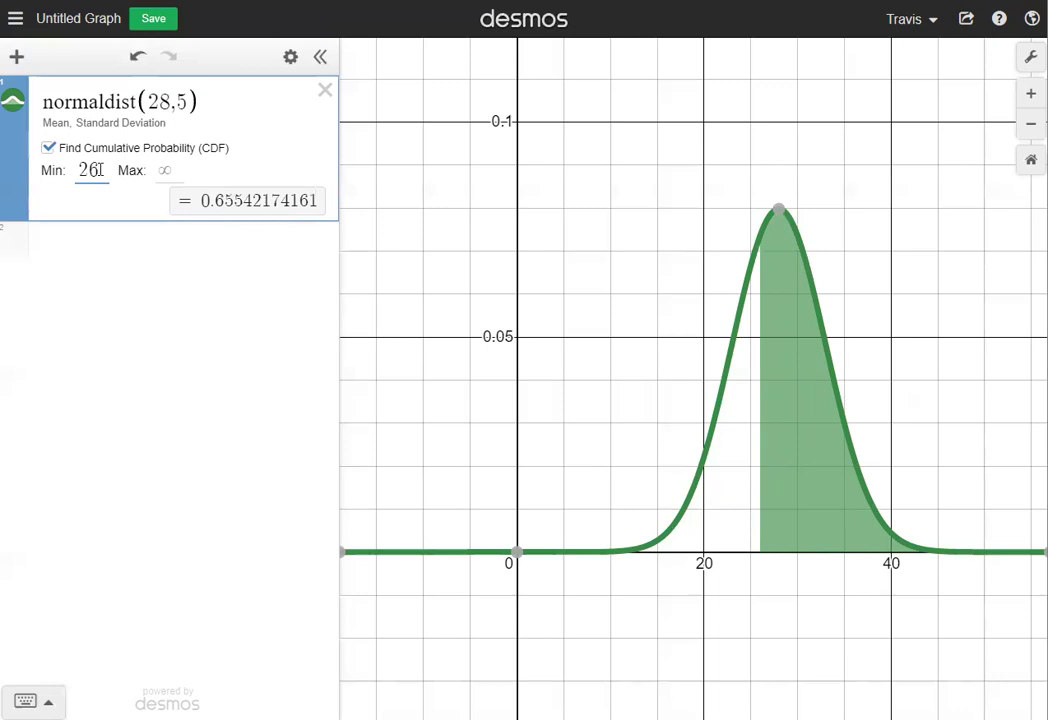
key("Tab")
type("32")
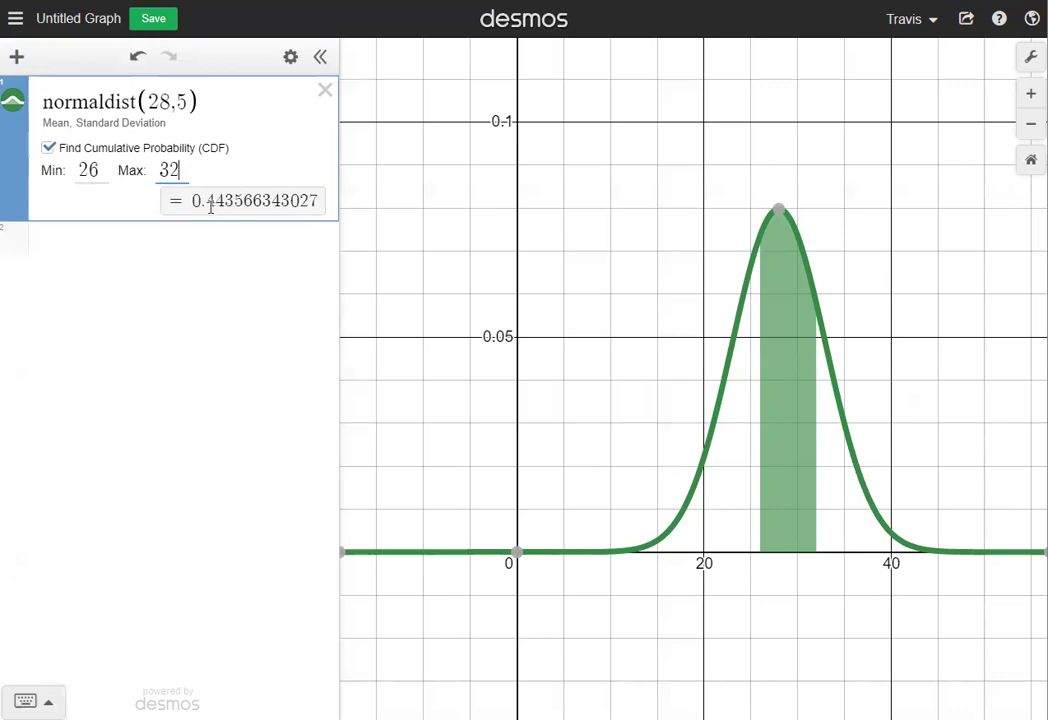
Add a 44.36% note row and trim its text.
left_click(193, 238)
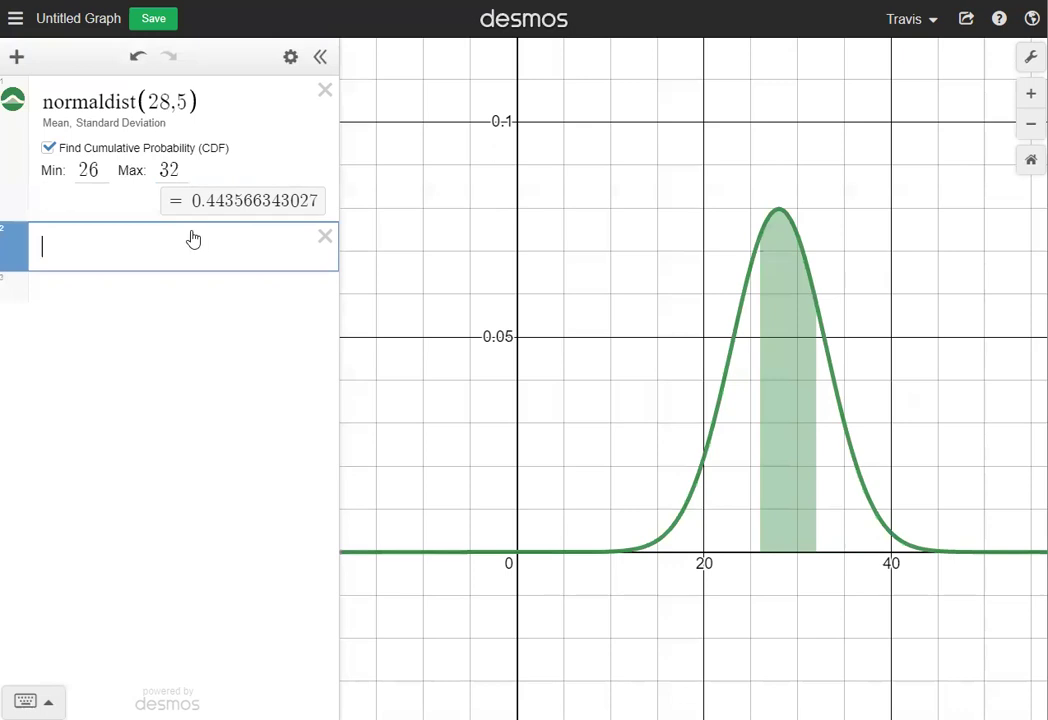
type("44.36")
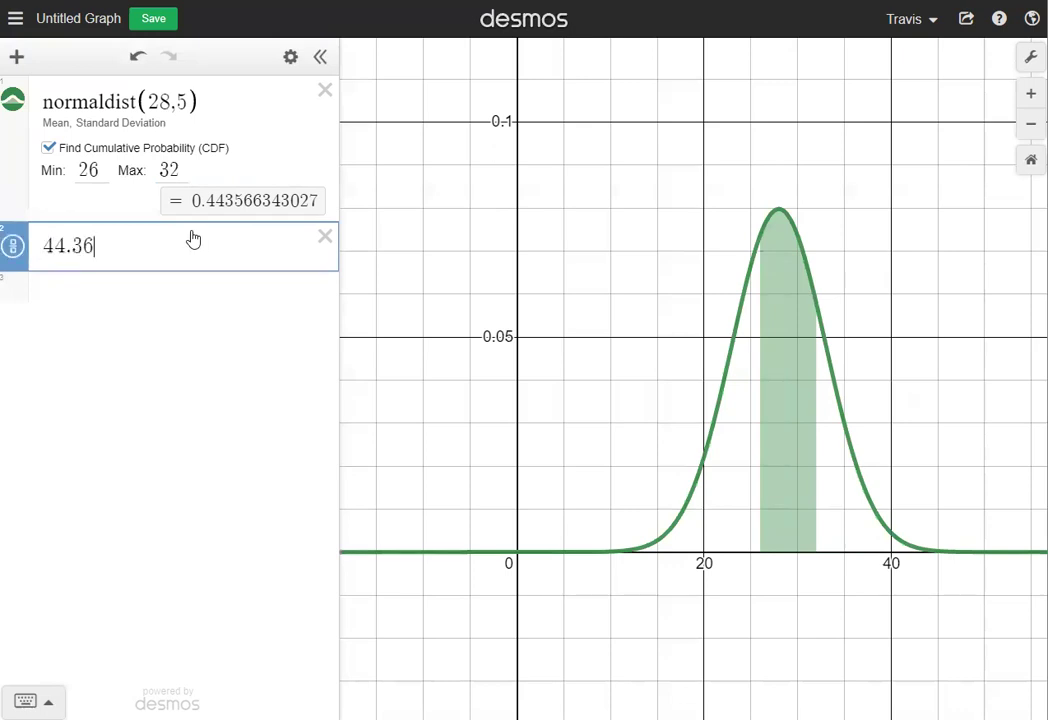
type("%")
key("BackSpace")
key("BackSpace")
key("BackSpace")
key("BackSpace")
key("BackSpace")
key("BackSpace")
key("BackSpace")
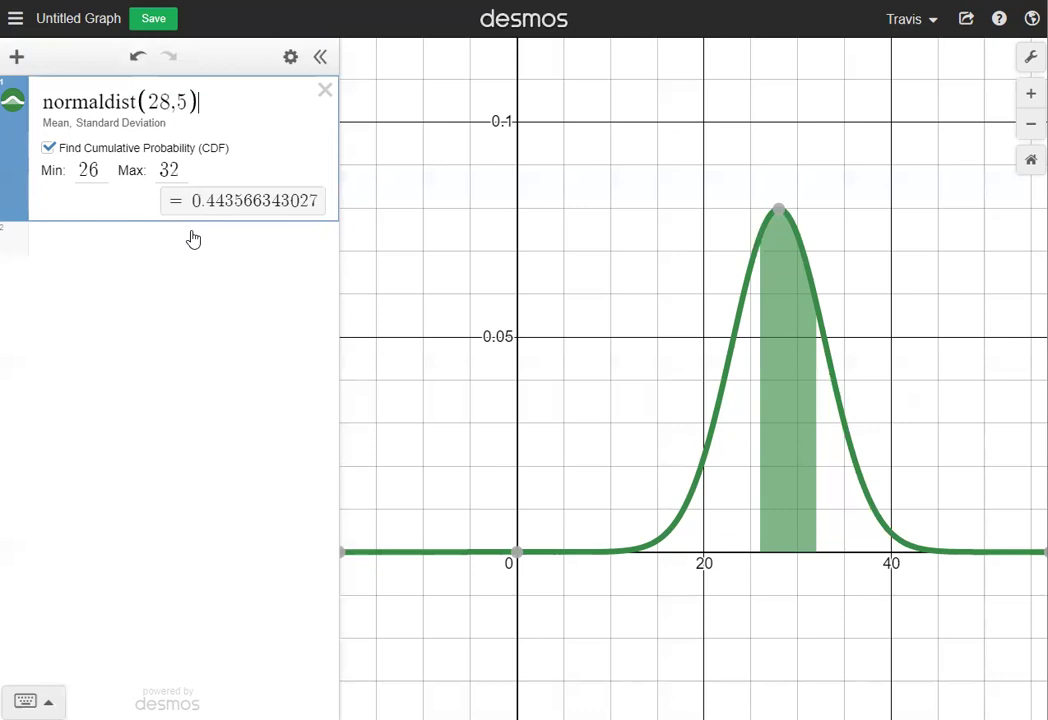
left_click(181, 170)
Set the CDF maximum to 20 and clear the minimum to −∞.
key("BackSpace")
key("BackSpace")
type("20")
left_click(101, 170)
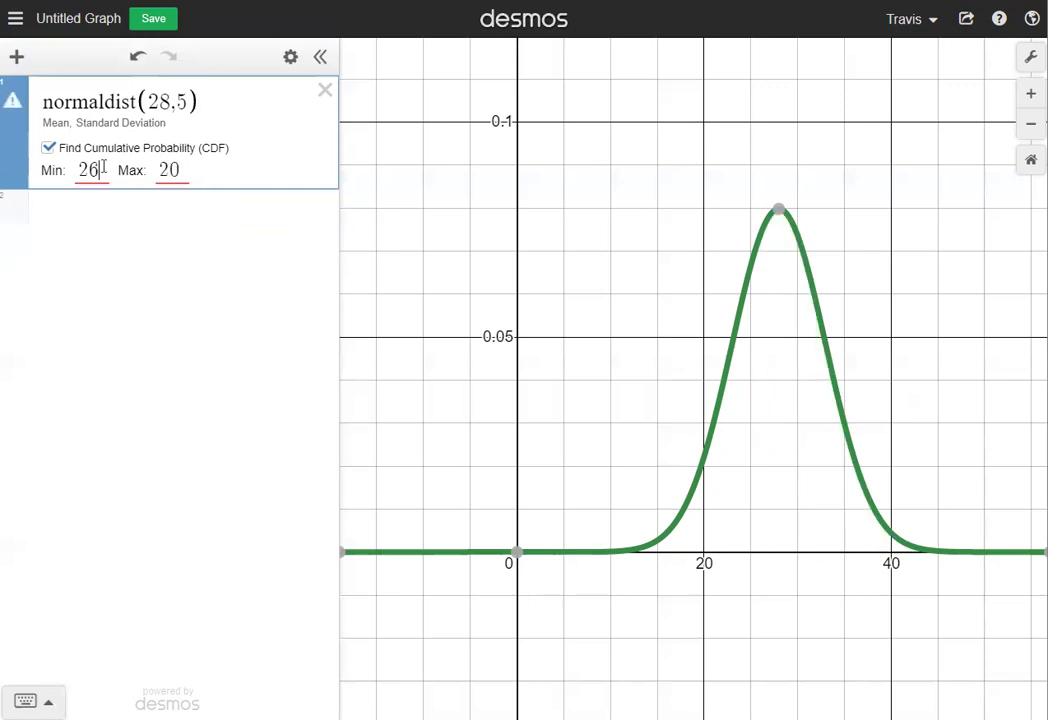
key("BackSpace")
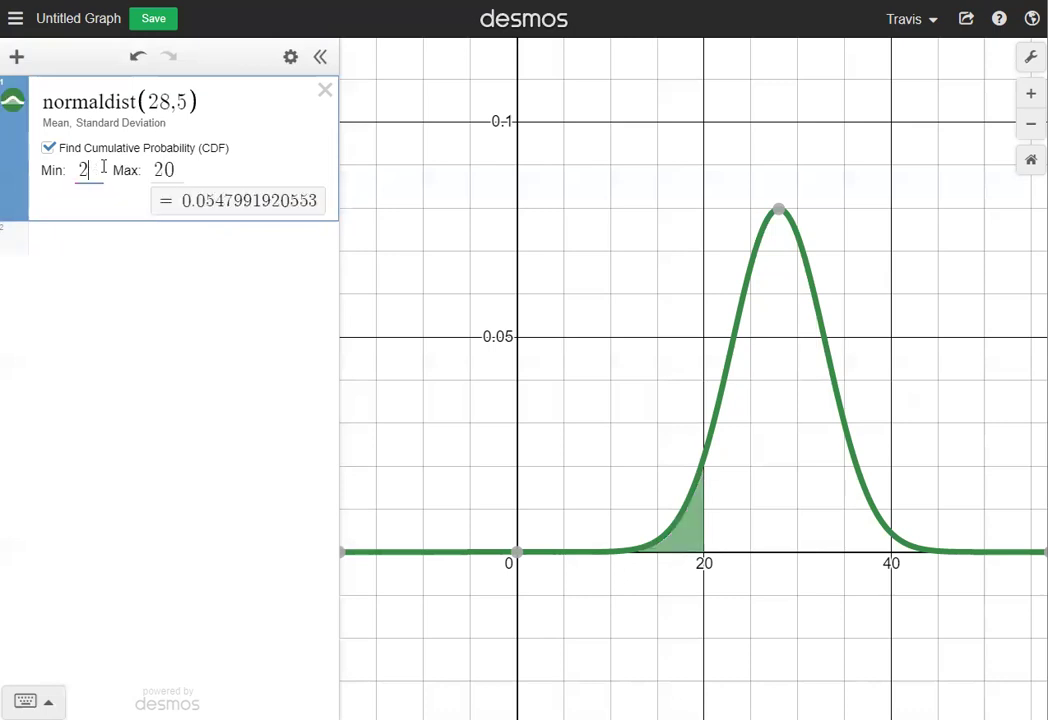
key("BackSpace")
left_click(242, 150)
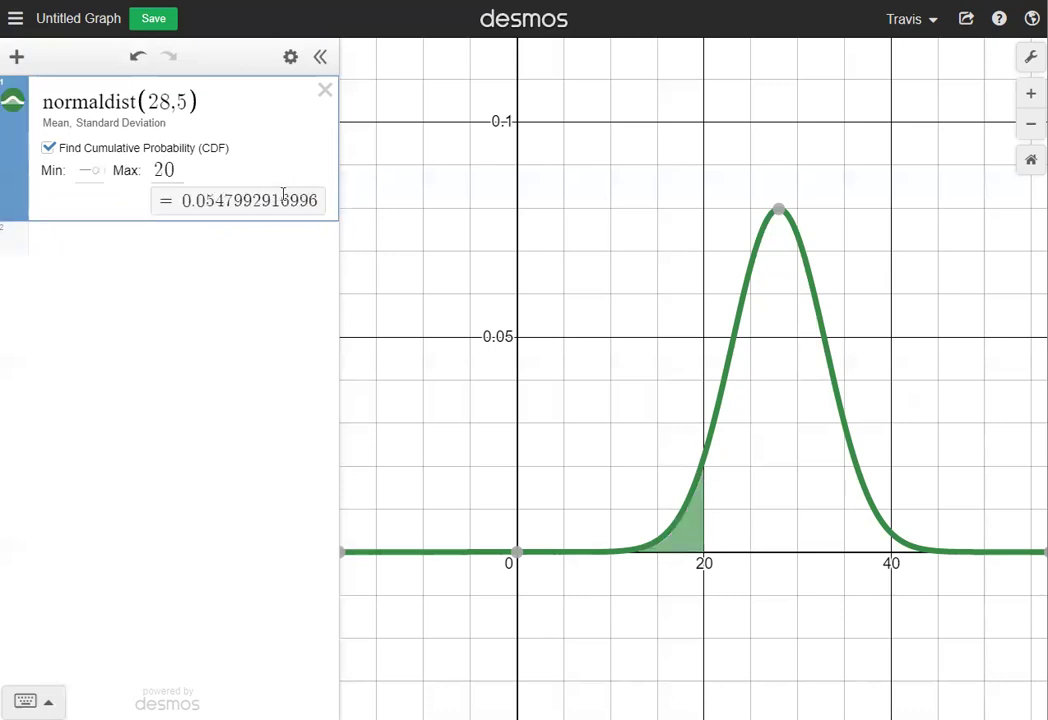
Compute the expected count 0.0548*400, then delete the scratch calculation rows.
left_click(185, 242)
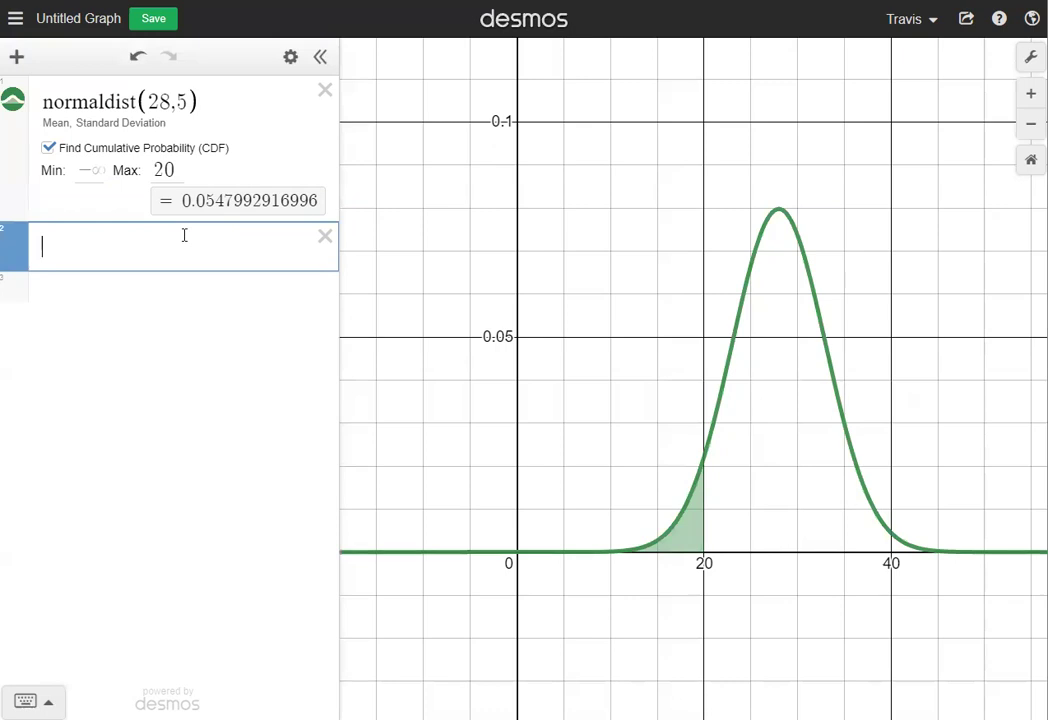
type("0.0548")
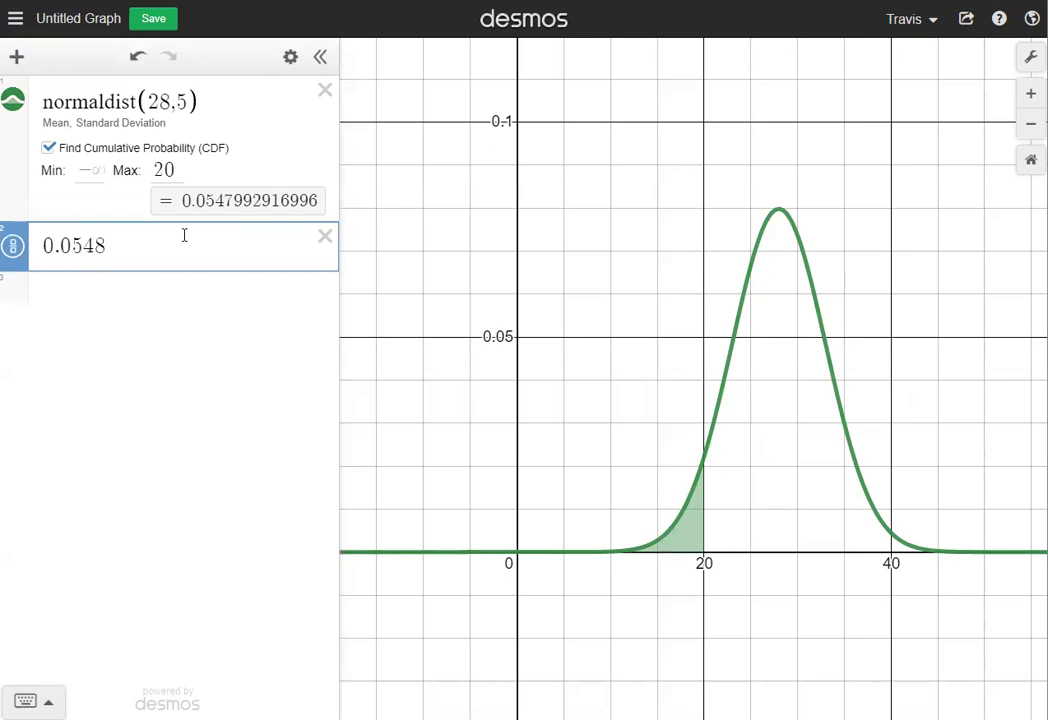
type("*")
type("4")
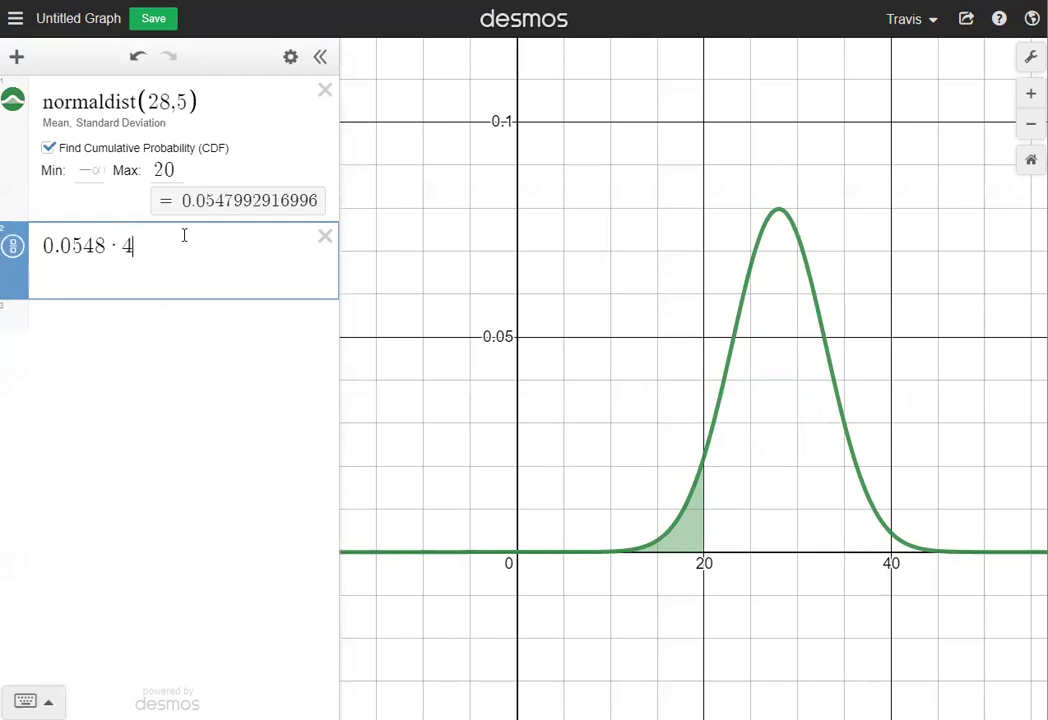
type("00")
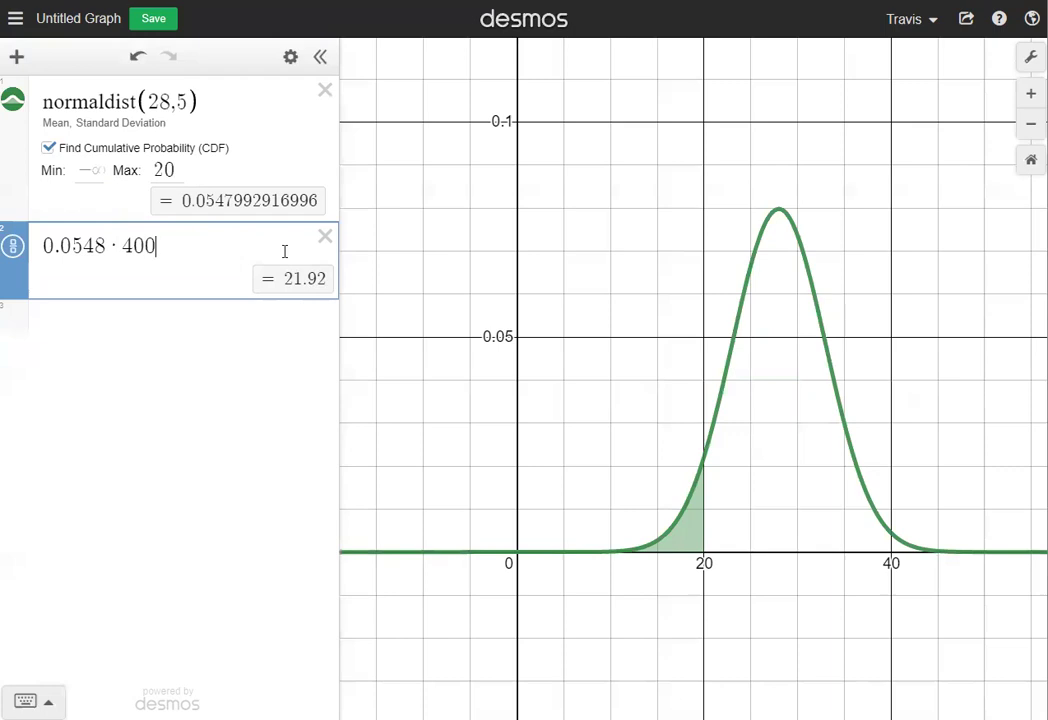
left_click(214, 322)
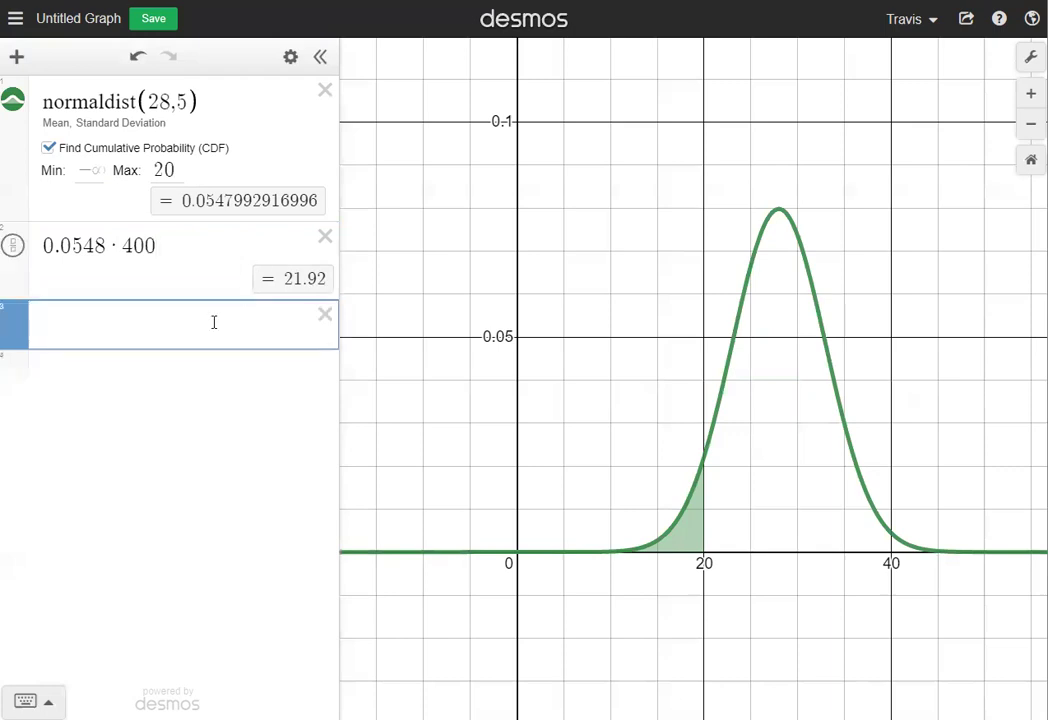
type("22")
key("BackSpace")
key("BackSpace")
key("BackSpace")
key("BackSpace")
key("BackSpace")
key("BackSpace")
key("BackSpace")
key("BackSpace")
key("BackSpace")
key("BackSpace")
key("BackSpace")
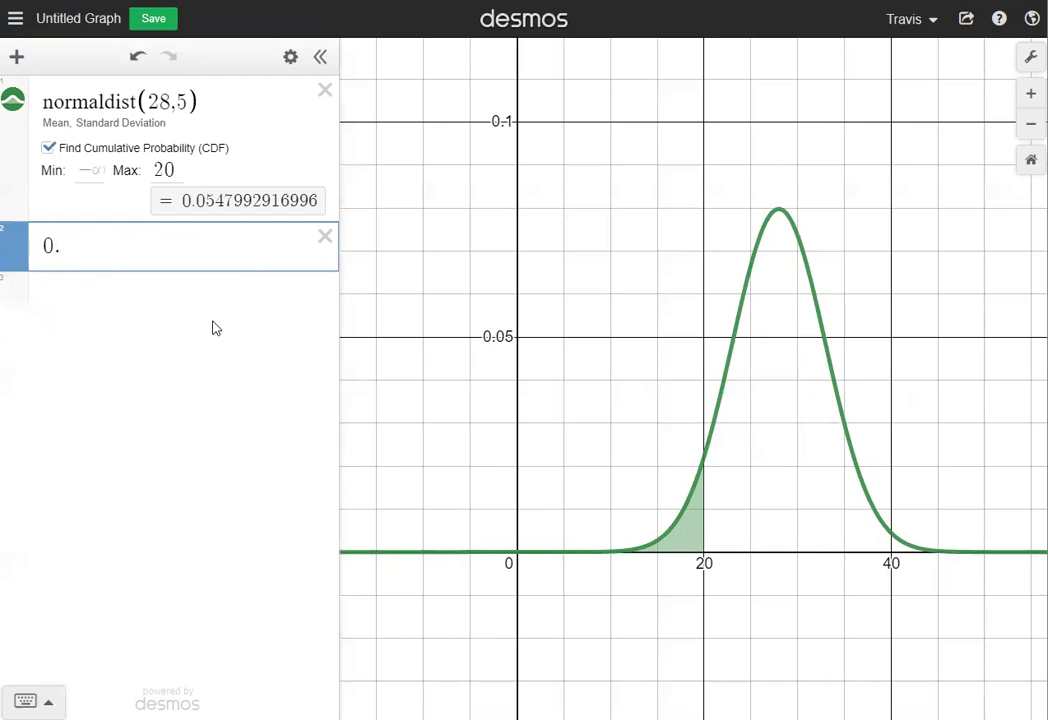
key("BackSpace")
key("BackSpace")
key("BackSpace")
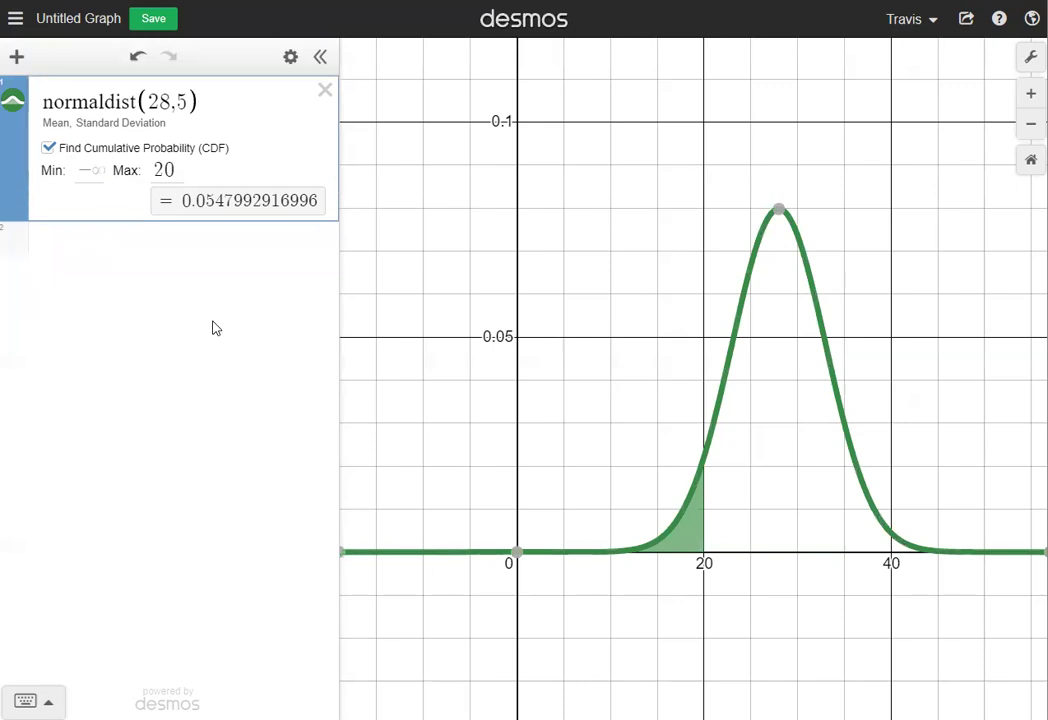
Set the CDF minimum to 27 and clear the maximum to ∞.
left_click(85, 172)
type("27")
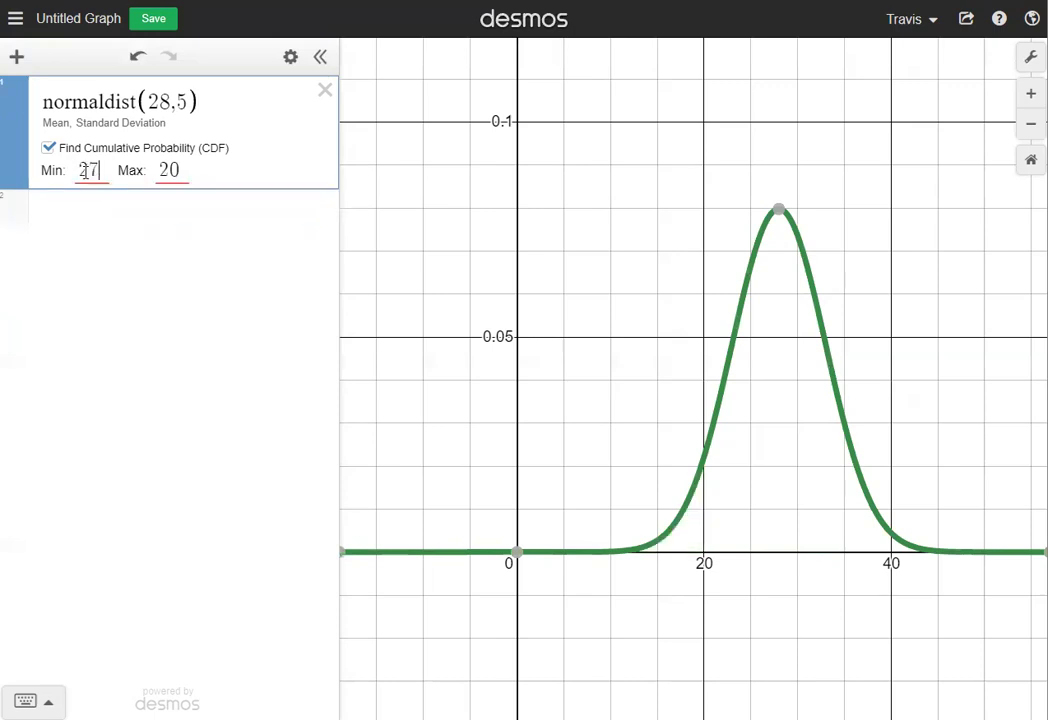
key("Tab")
key("BackSpace")
key("BackSpace")
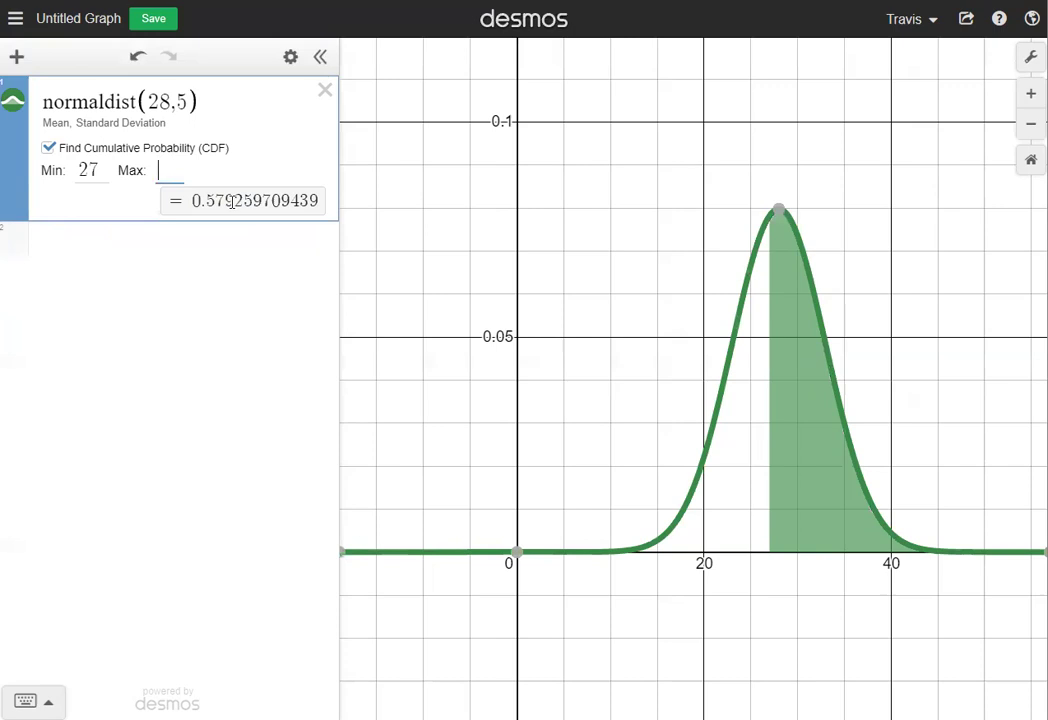
left_click(231, 201)
Compute the expected count 0.5793*400, then delete the scratch rows.
left_click(191, 240)
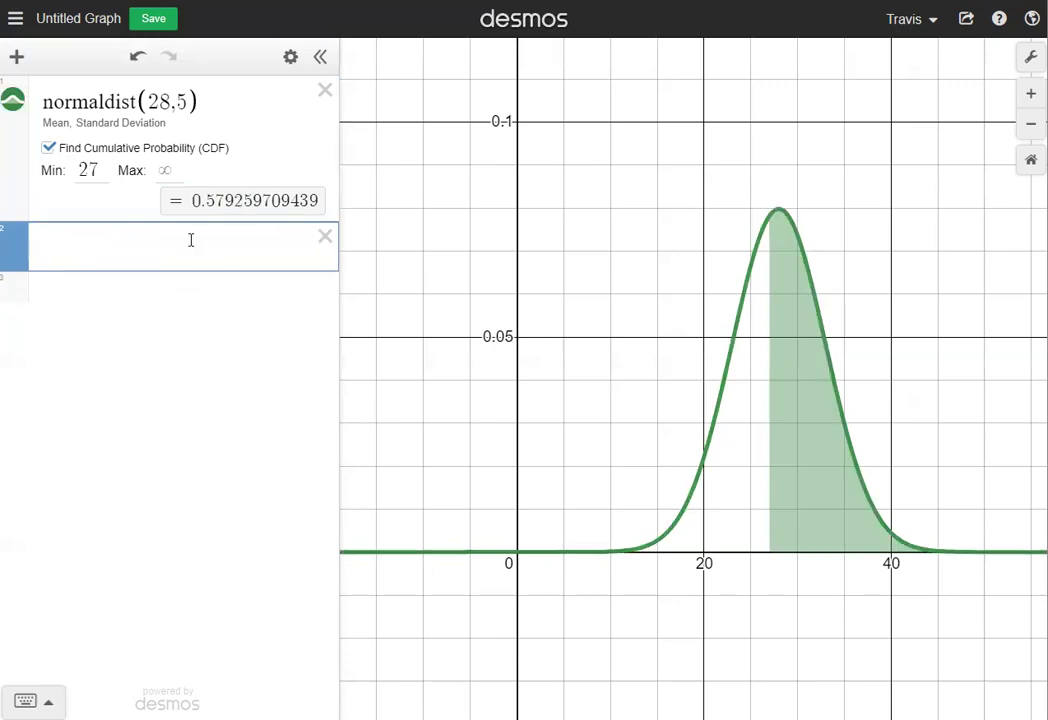
type("0.5793")
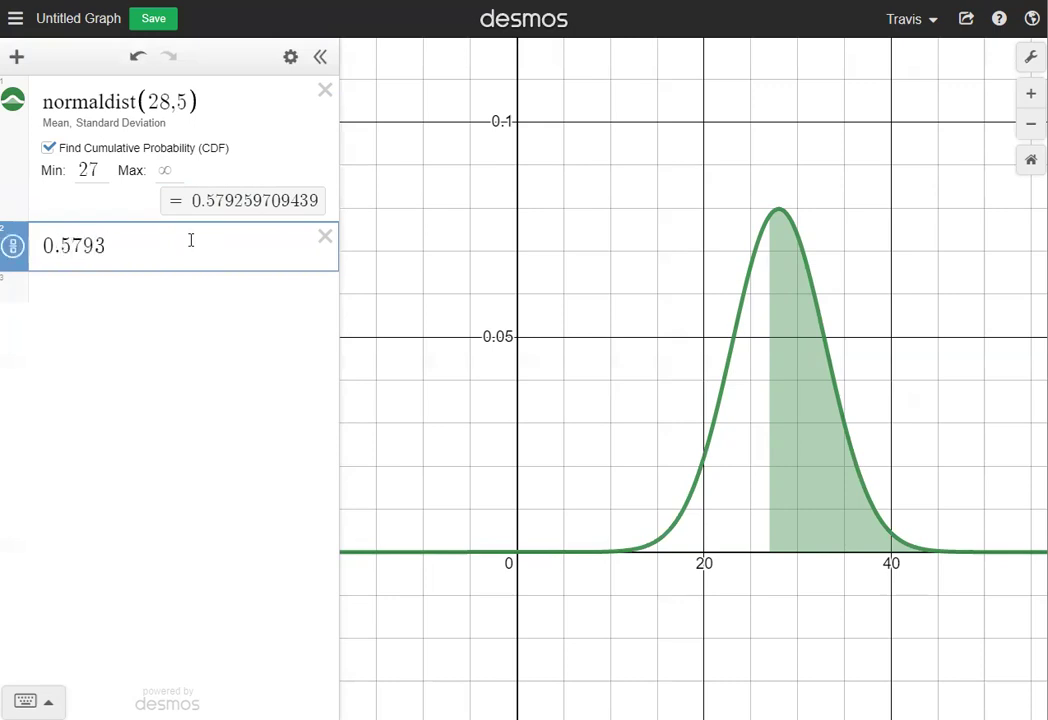
type("*4")
type("00")
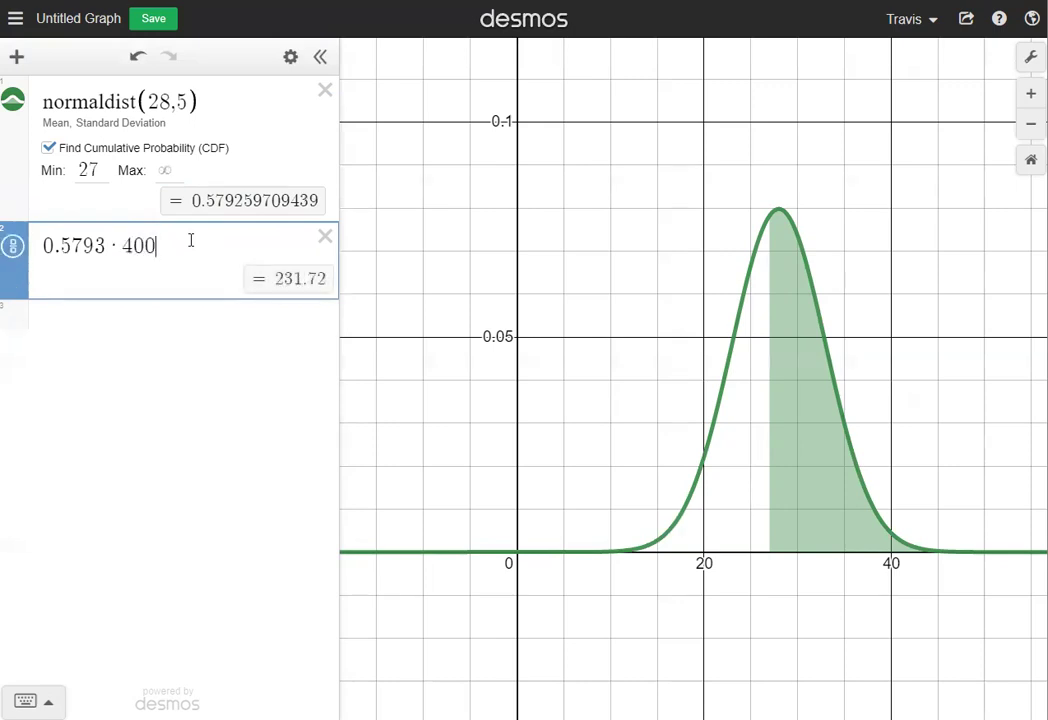
left_click(214, 322)
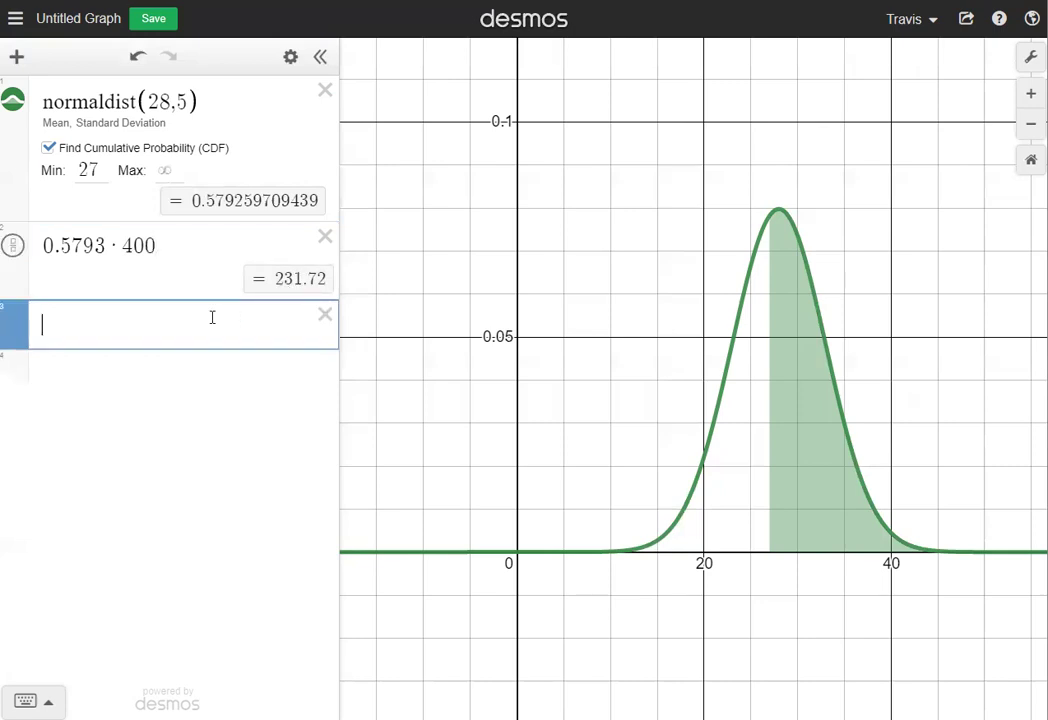
type("232")
key("BackSpace")
key("BackSpace")
key("BackSpace")
key("BackSpace")
key("BackSpace")
key("BackSpace")
key("BackSpace")
key("BackSpace")
key("BackSpace")
key("BackSpace")
key("BackSpace")
key("BackSpace")
key("BackSpace")
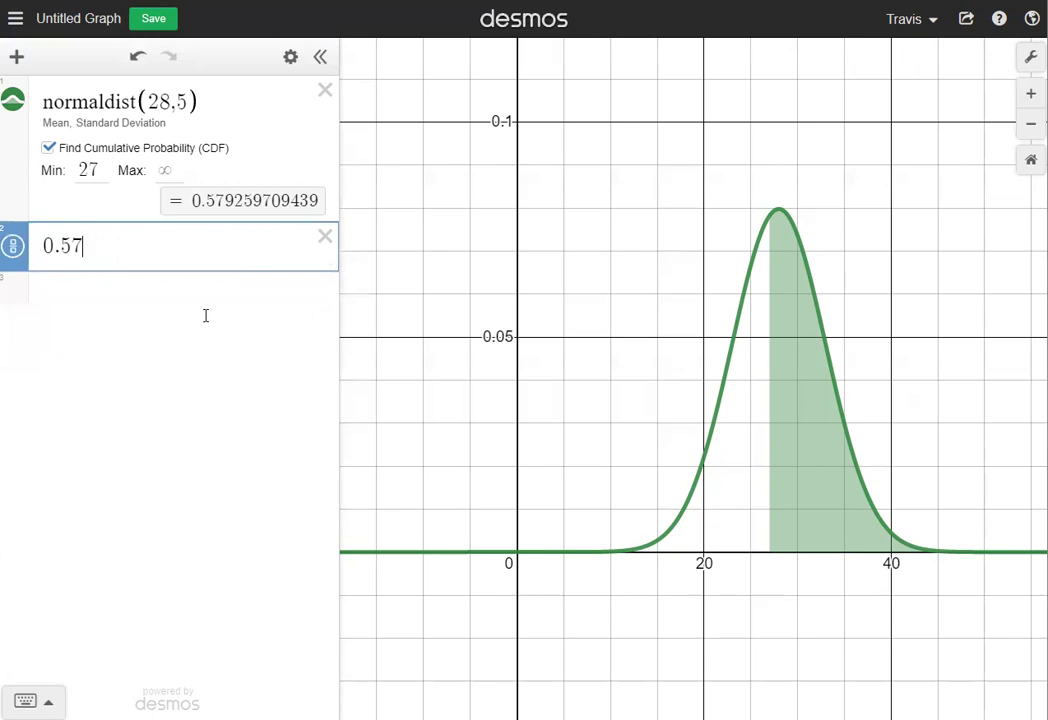
key("BackSpace")
key("BackSpace")
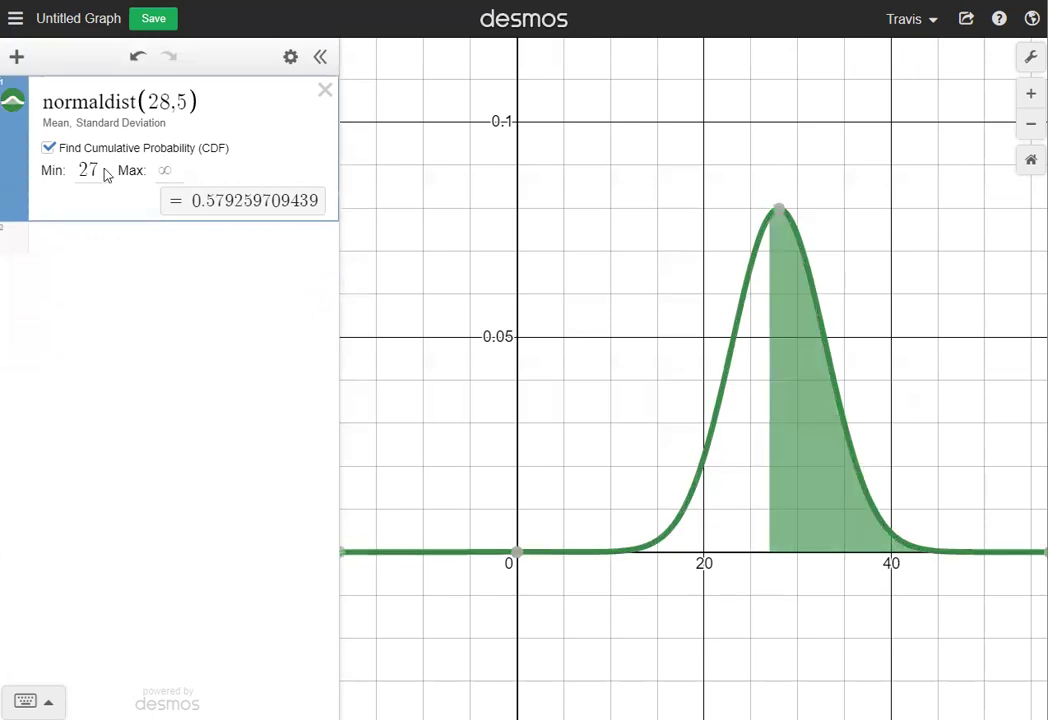
left_click(96, 162)
Set the CDF bounds to minimum 30 and maximum 39.
key("BackSpace")
key("BackSpace")
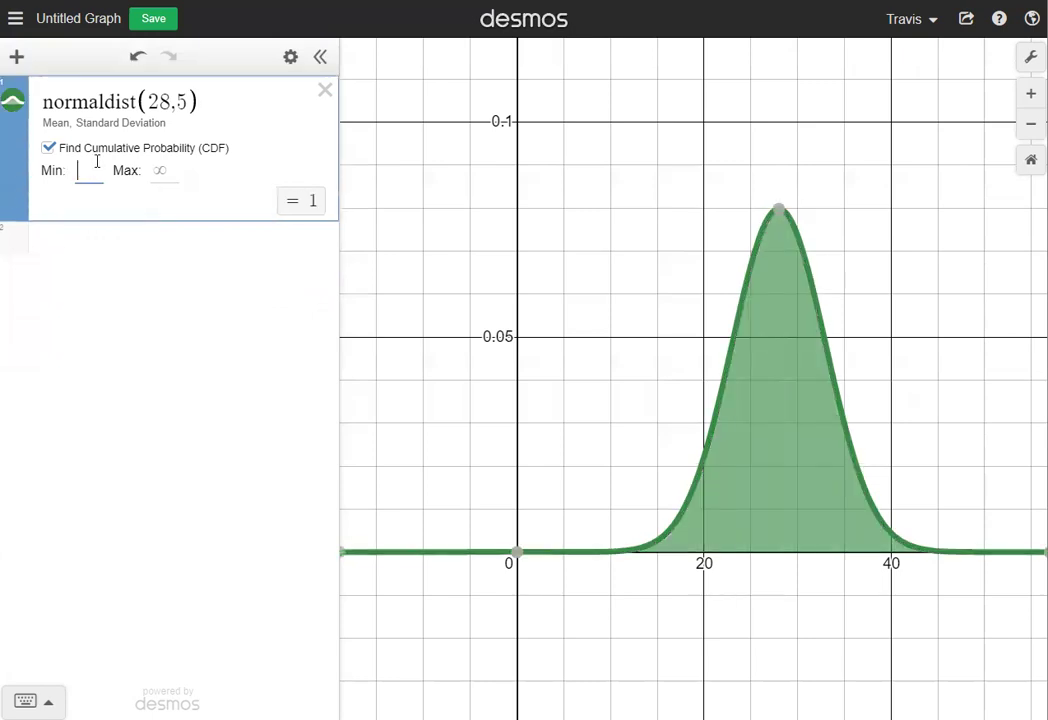
type("30")
left_click(172, 170)
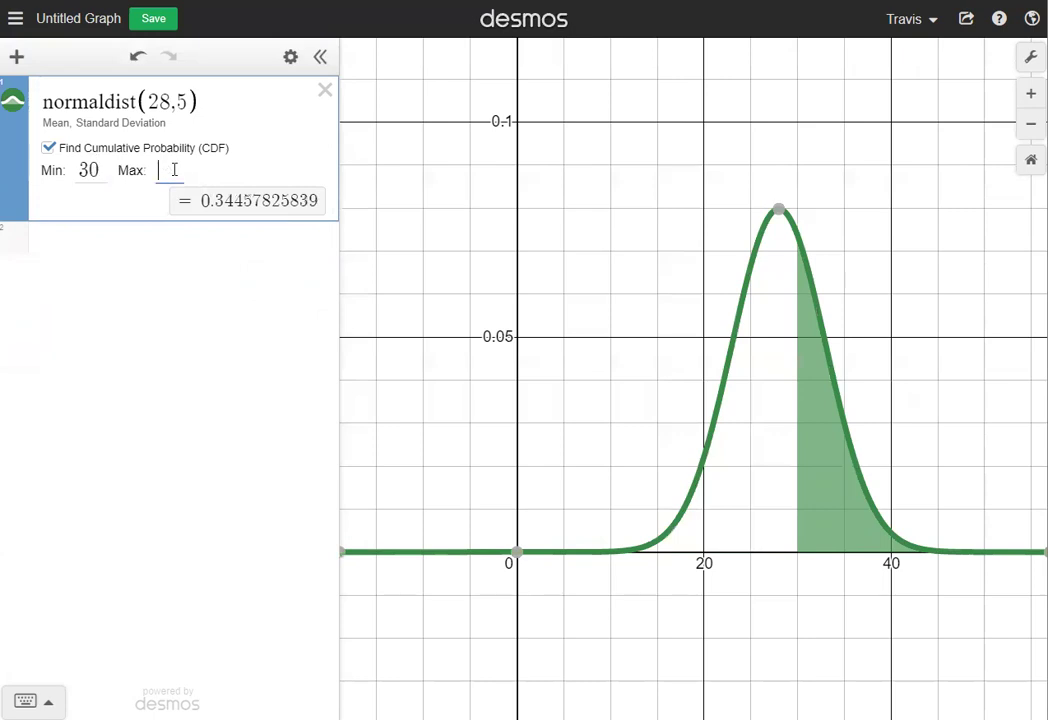
type("39")
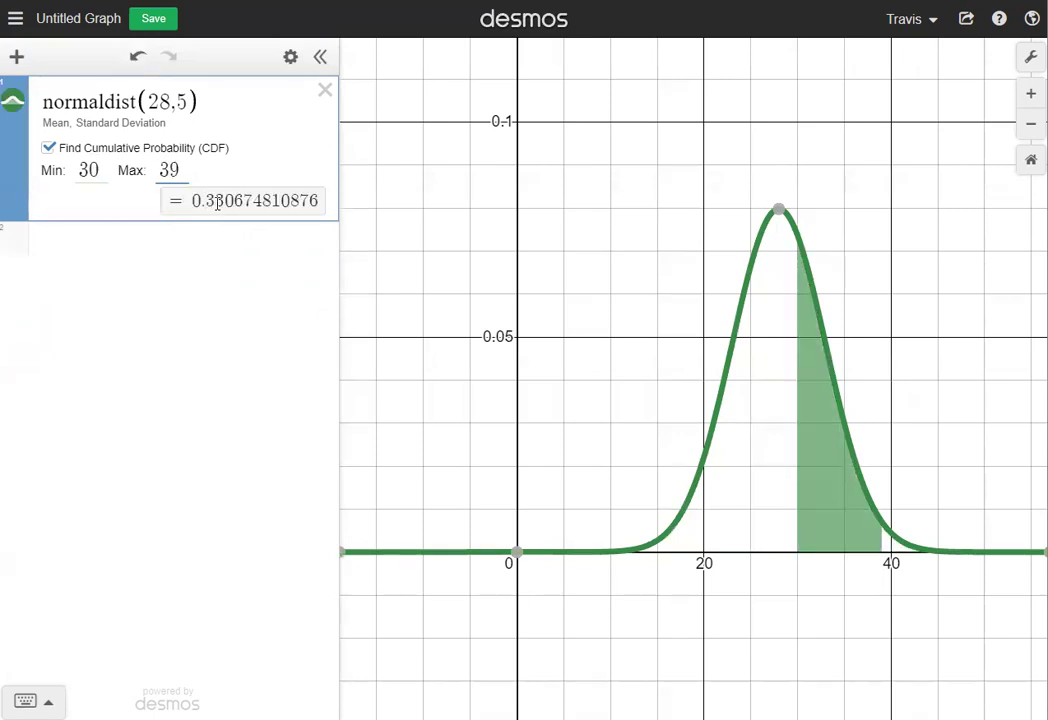
Compute the expected count 0.3307*400 = 132.28 and start a row with 132.
left_click(148, 246)
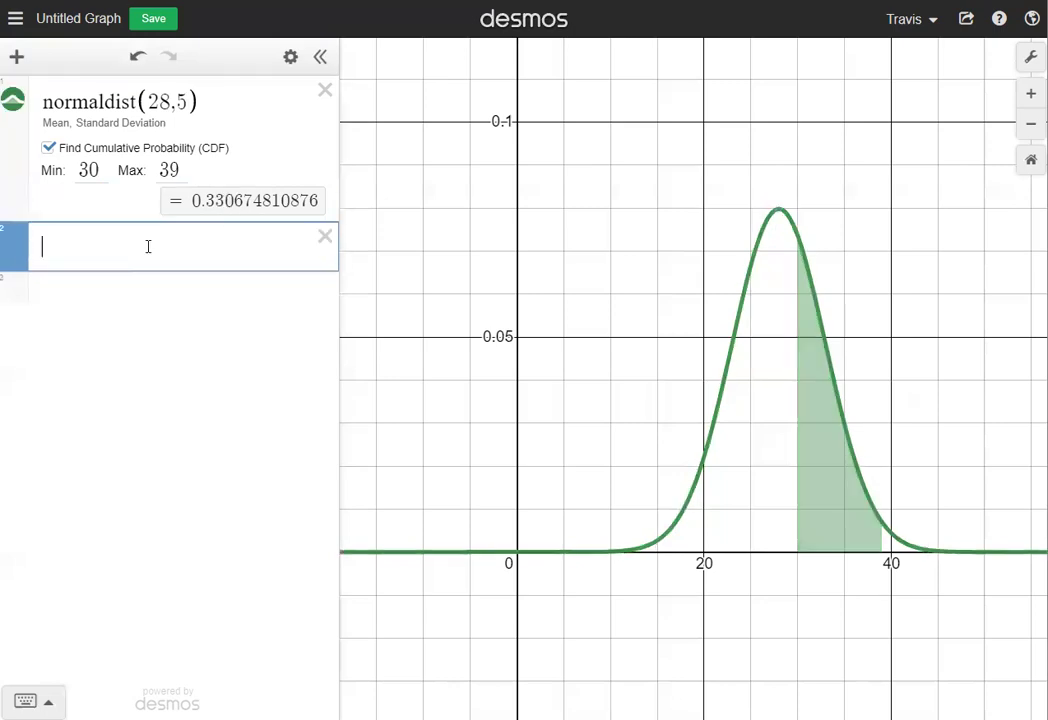
type("0.3")
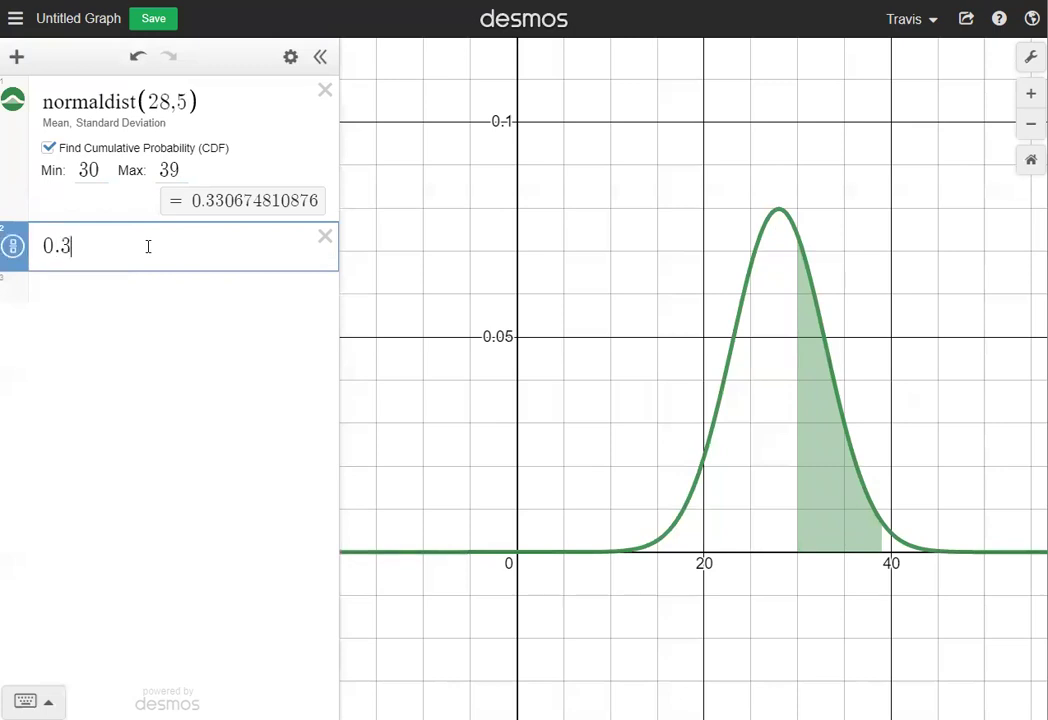
type("30")
type("7")
type("*400")
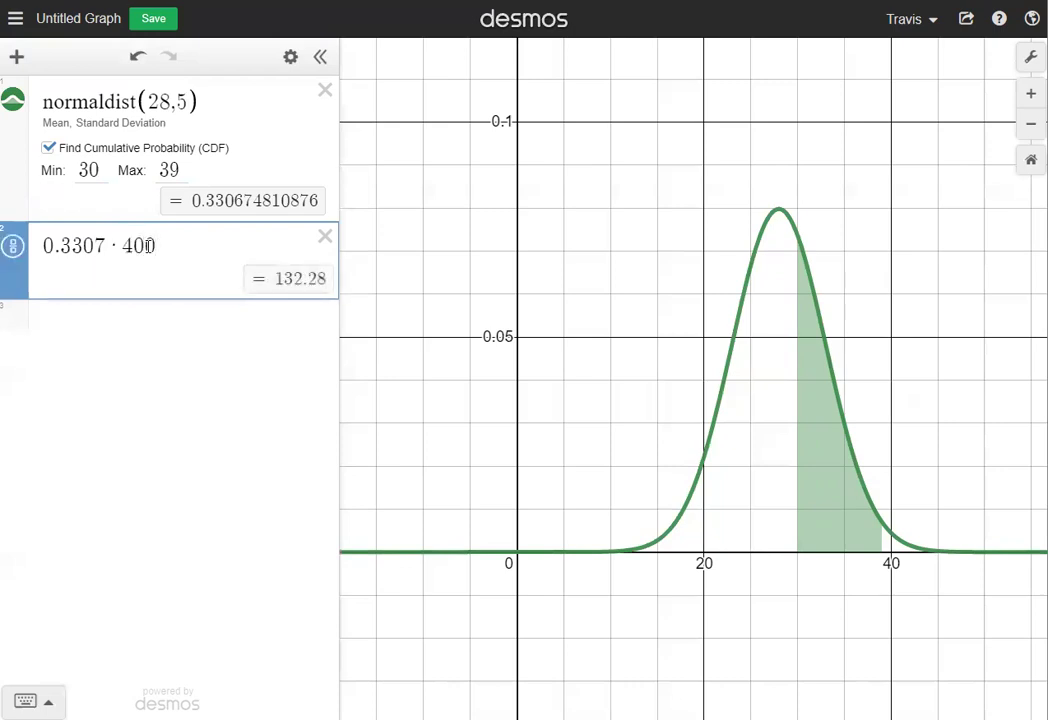
left_click(161, 315)
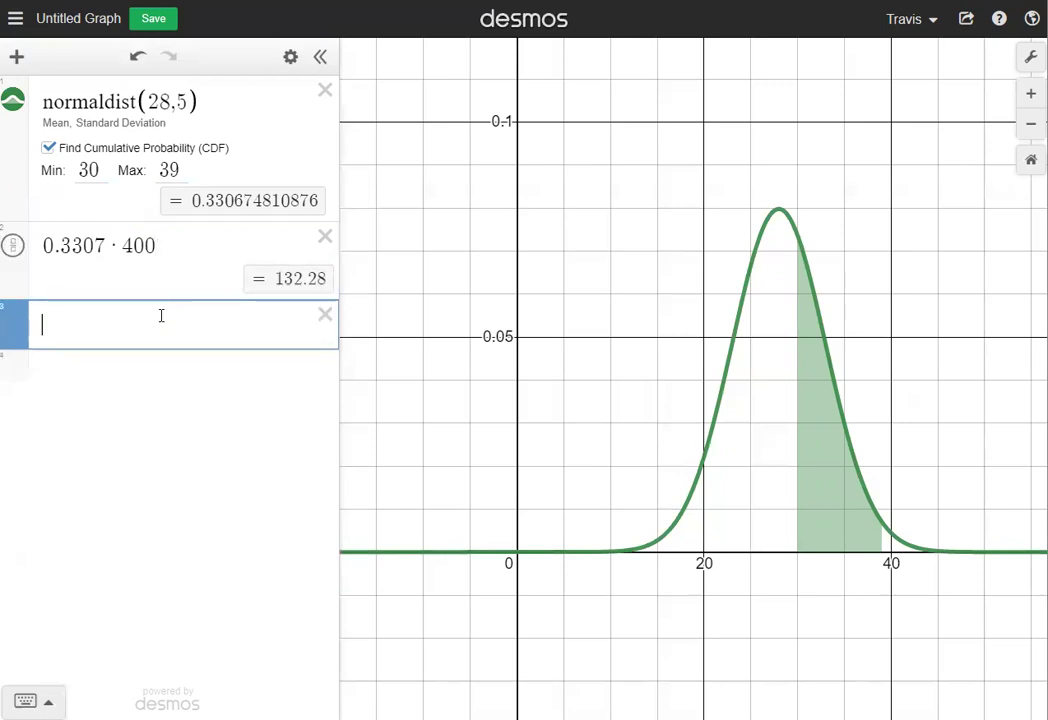
type("132")
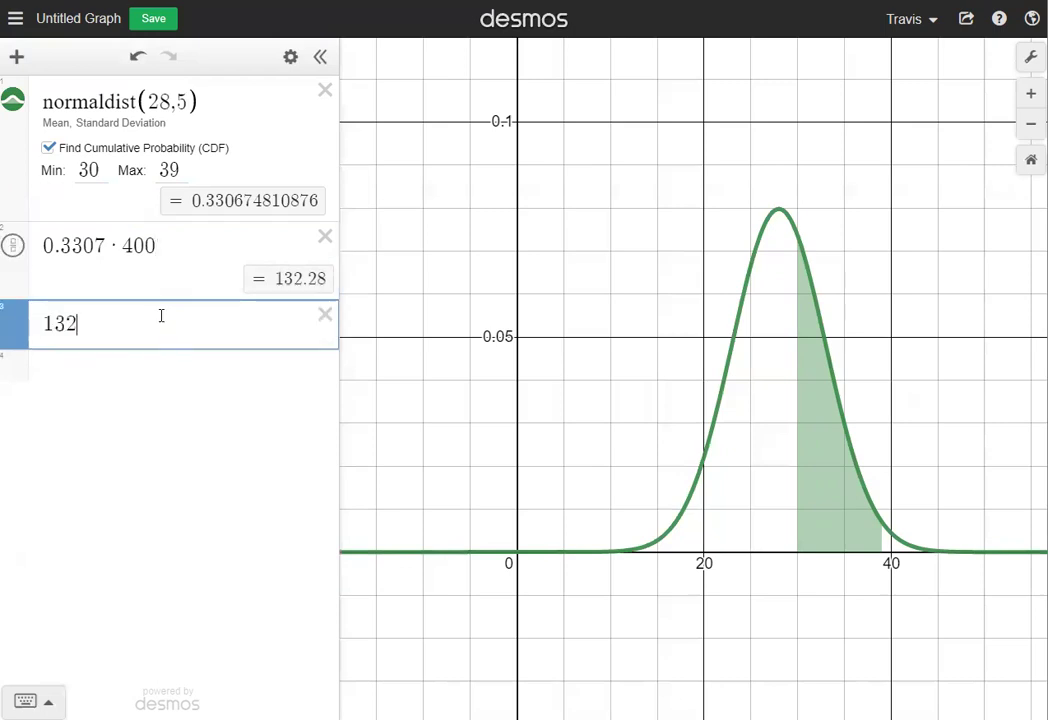